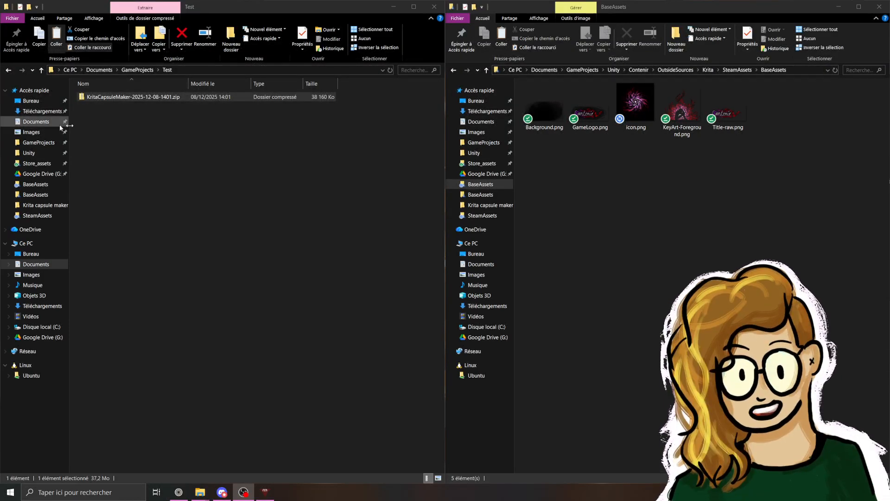
Step: Extract KritaCapsuleMaker-2025-12-08-1401.zip into its own folder and place the extracted folder's window beside the BaseAssets window in place of the Test window
right_click(153, 96)
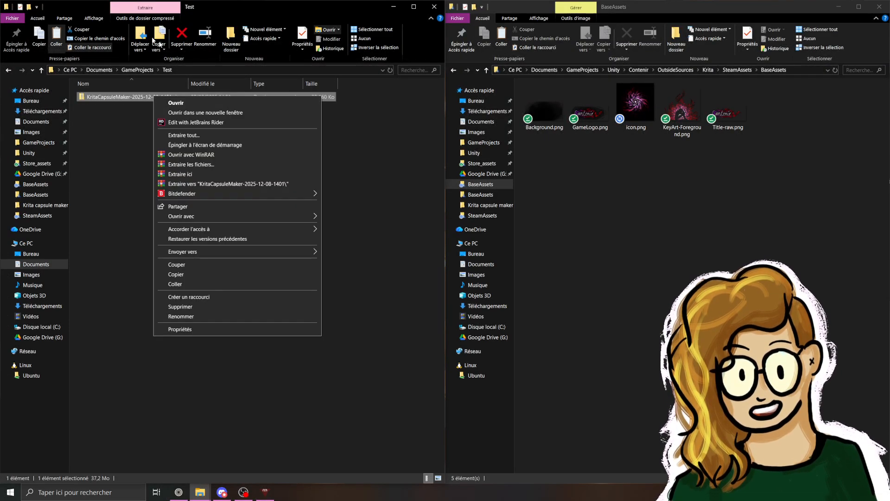
click(134, 19)
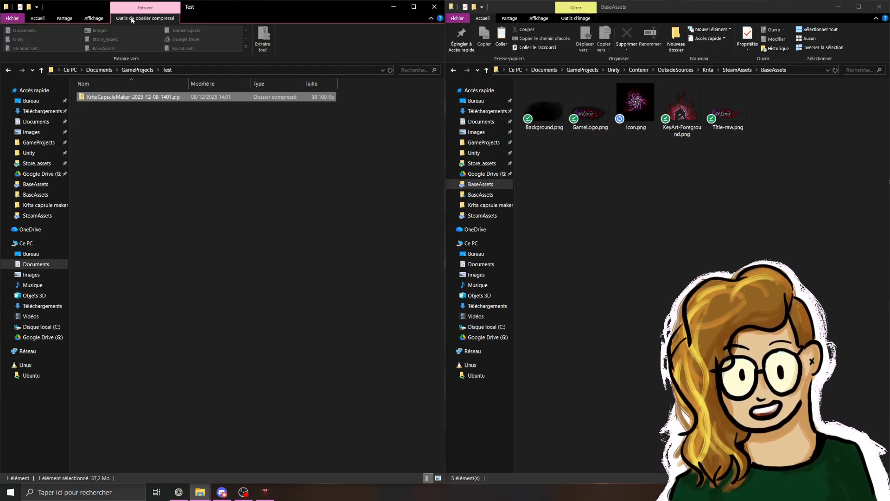
click(261, 43)
click(501, 334)
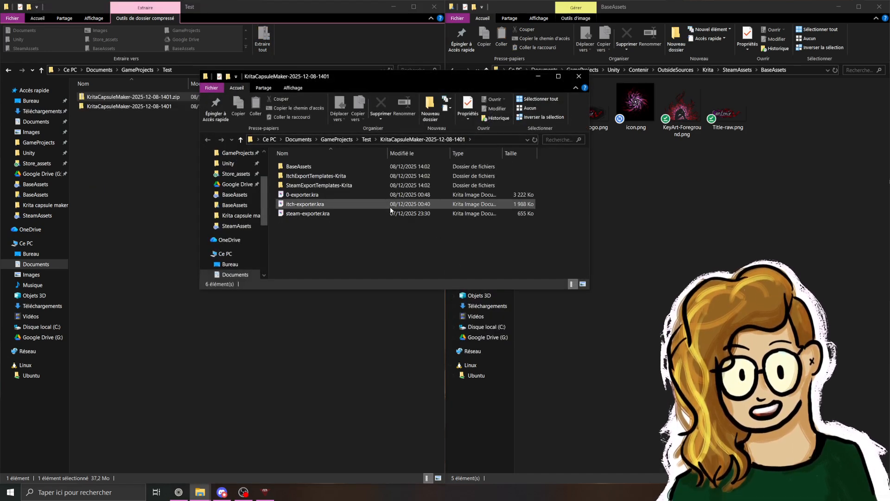
click(435, 7)
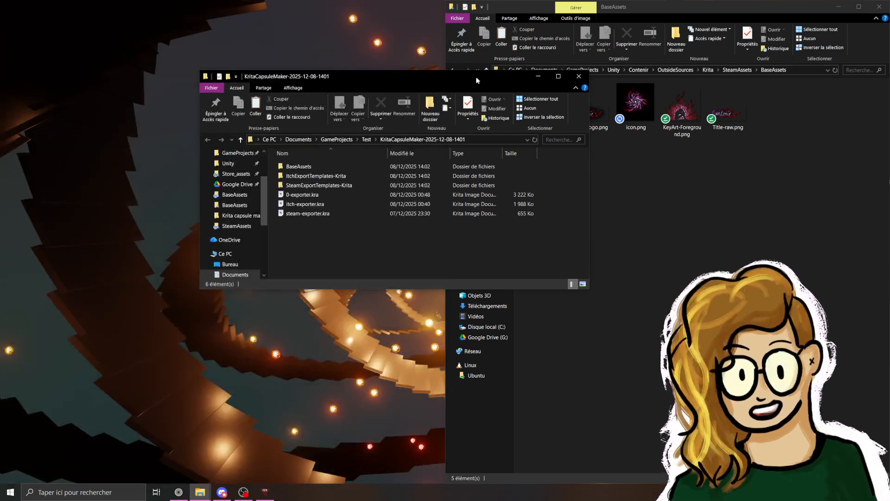
drag(475, 77, 1, 112)
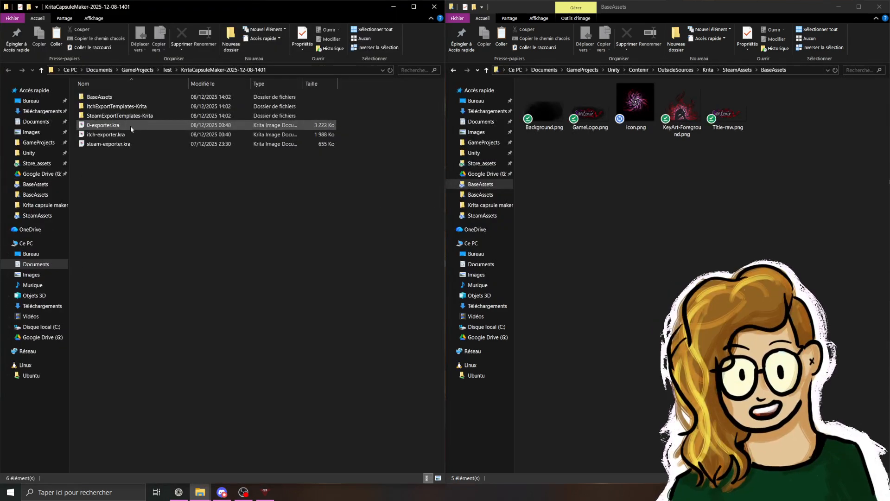
click(117, 125)
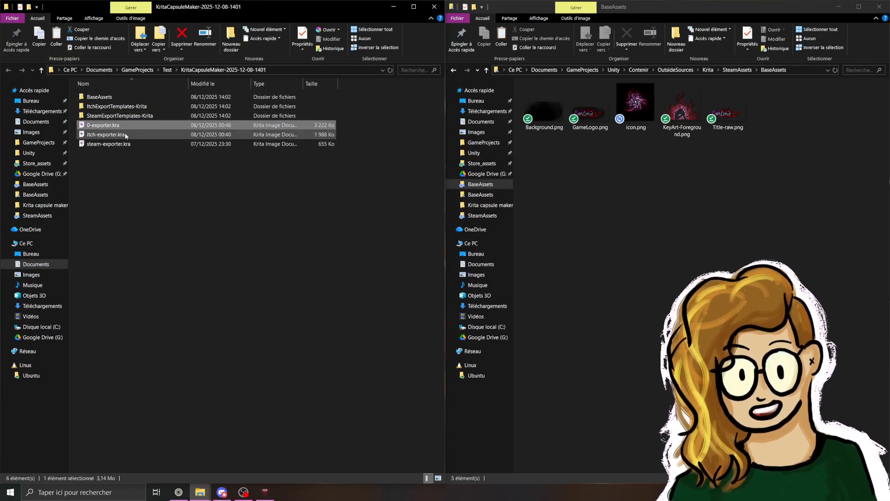
double_click(107, 97)
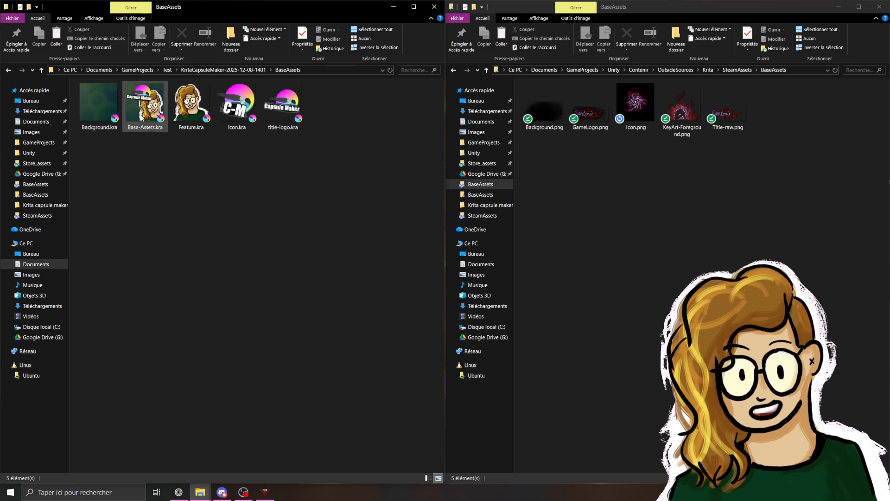
click(224, 70)
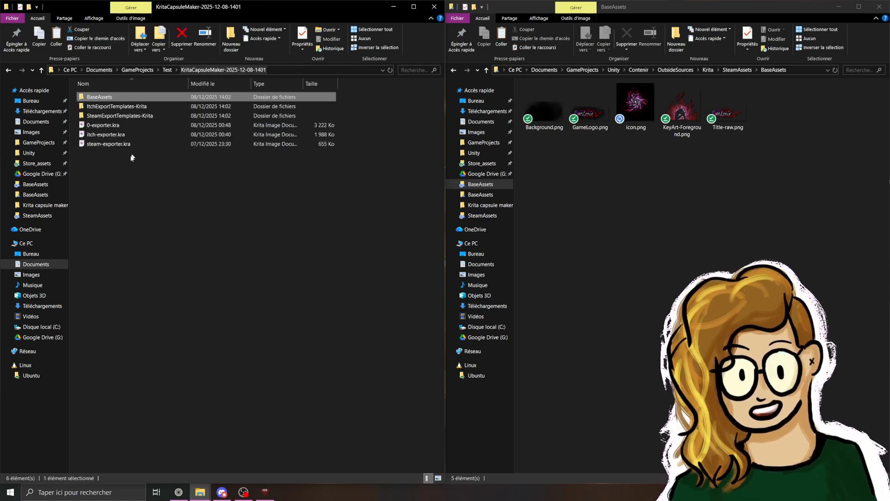
Step: Open 0-exporter.kra in Krita and enable the Python plugin "Module d'exportation par lot" in Krita's configuration
click(118, 126)
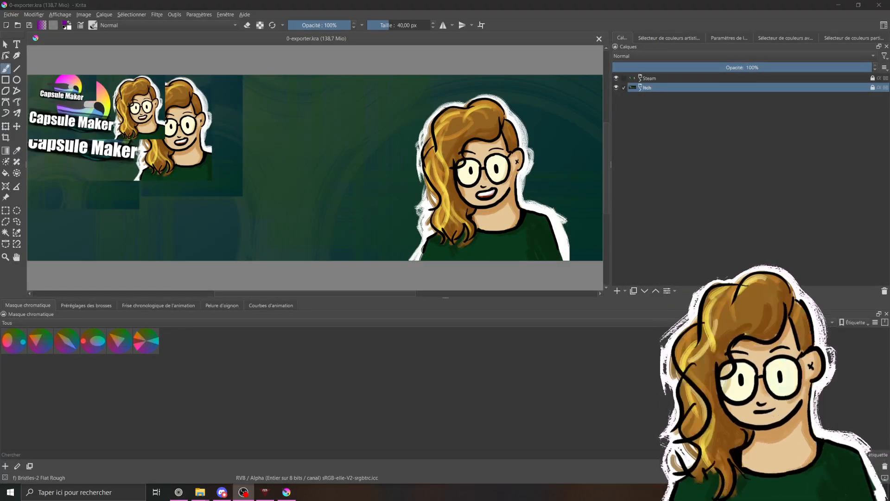
click(361, 294)
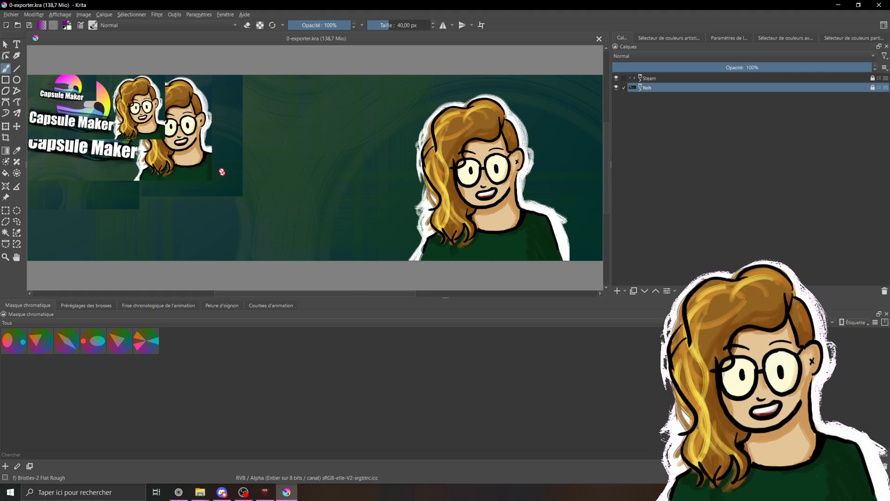
click(191, 15)
click(213, 134)
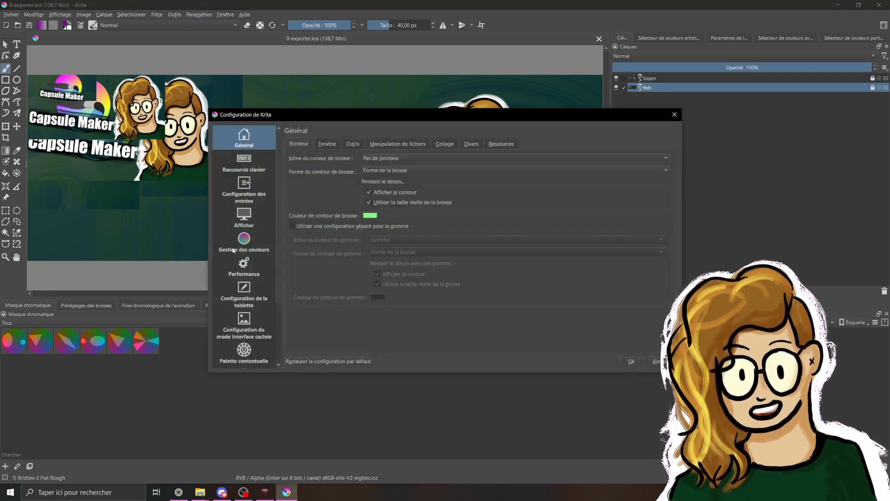
scroll(234, 250, down, 3)
click(241, 353)
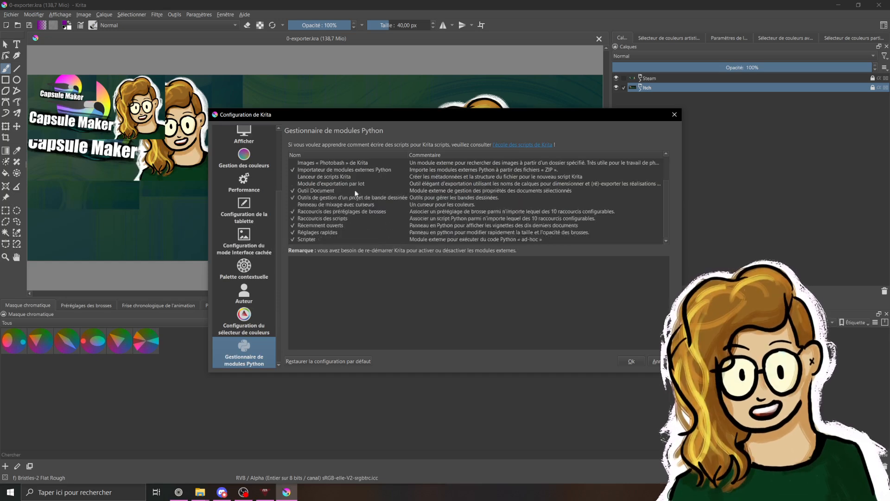
scroll(304, 215, up, 1)
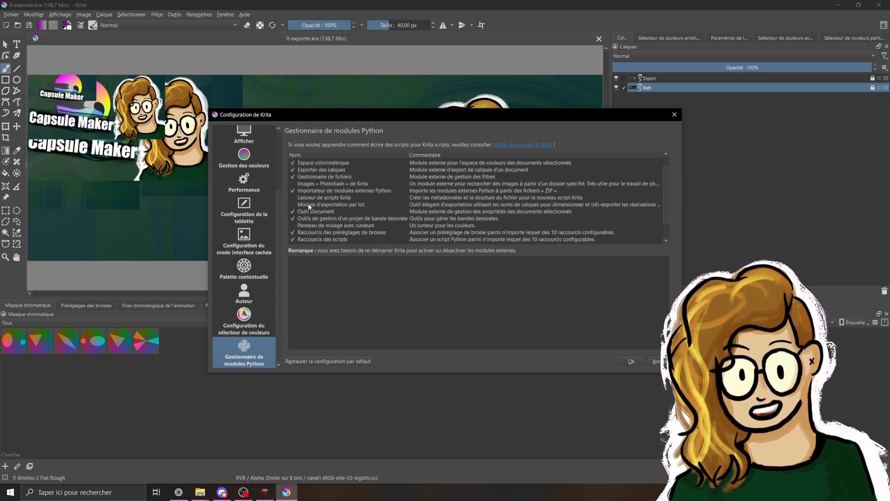
click(292, 205)
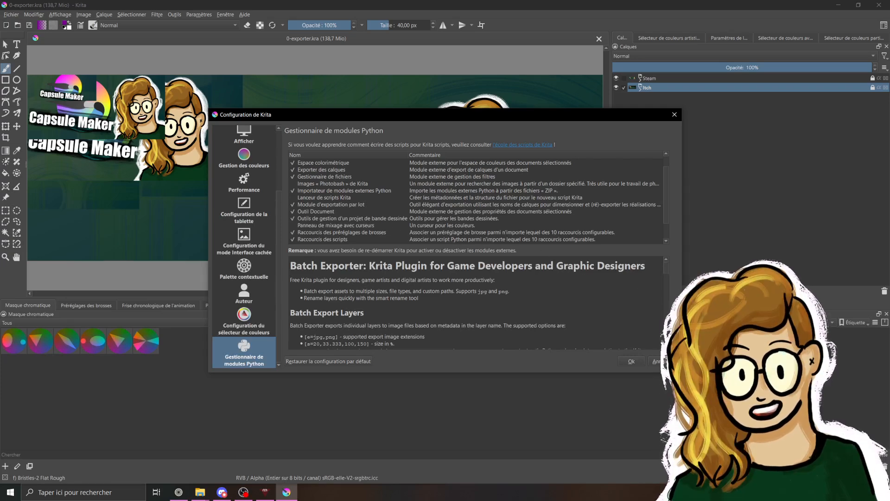
click(635, 361)
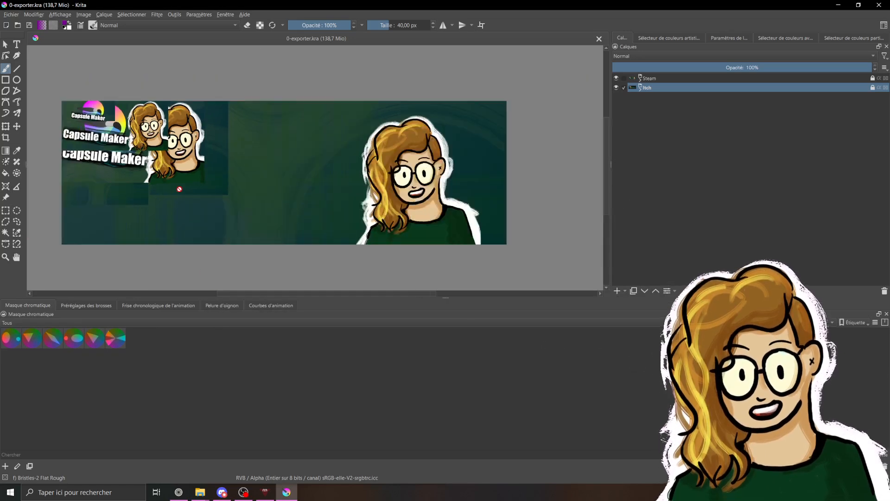
Step: Check Krita's list of available panels for the Batch Exporter entry
scroll(179, 189, up, 4)
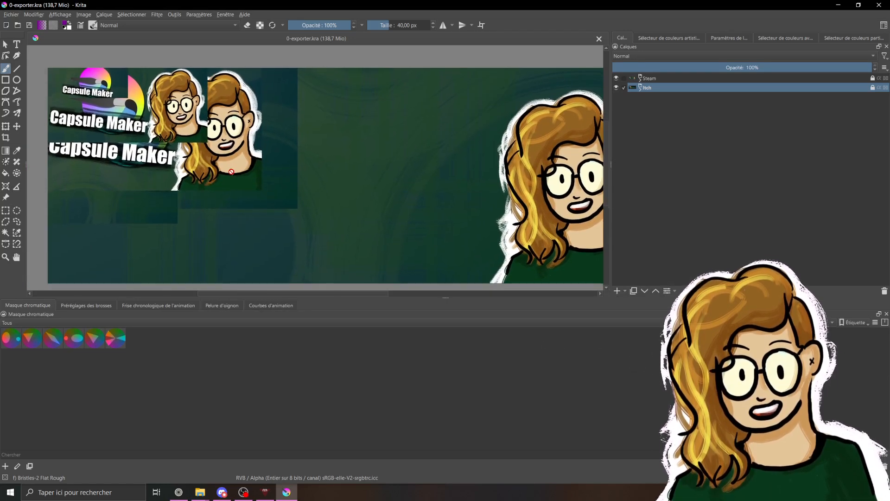
click(200, 13)
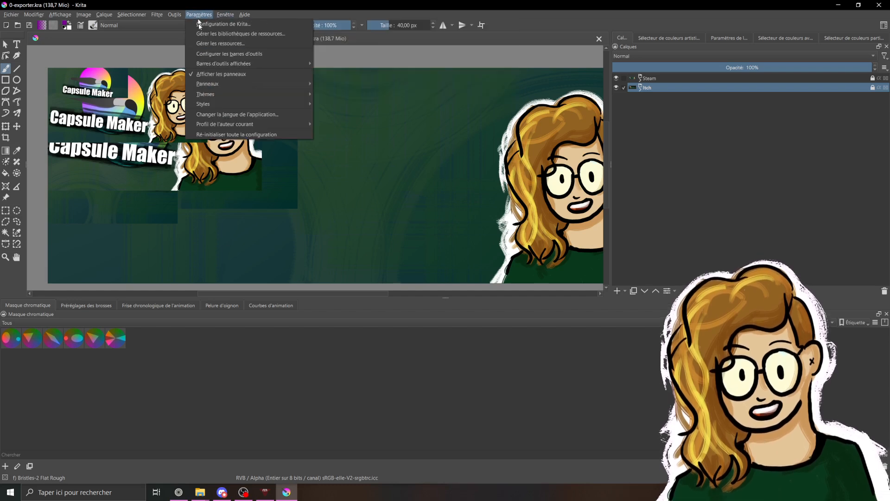
mouse_move(211, 84)
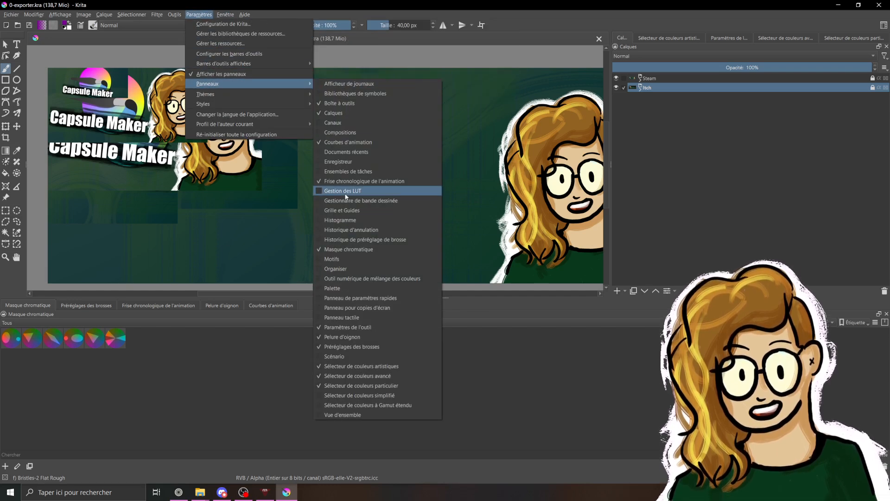
click(355, 47)
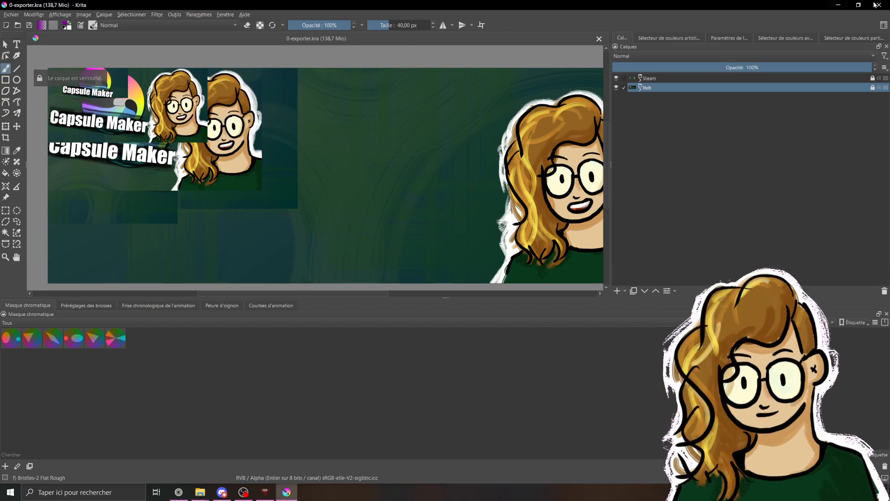
Step: Restart Krita by closing it and reopening 0-exporter.kra from the extracted folder
click(876, 4)
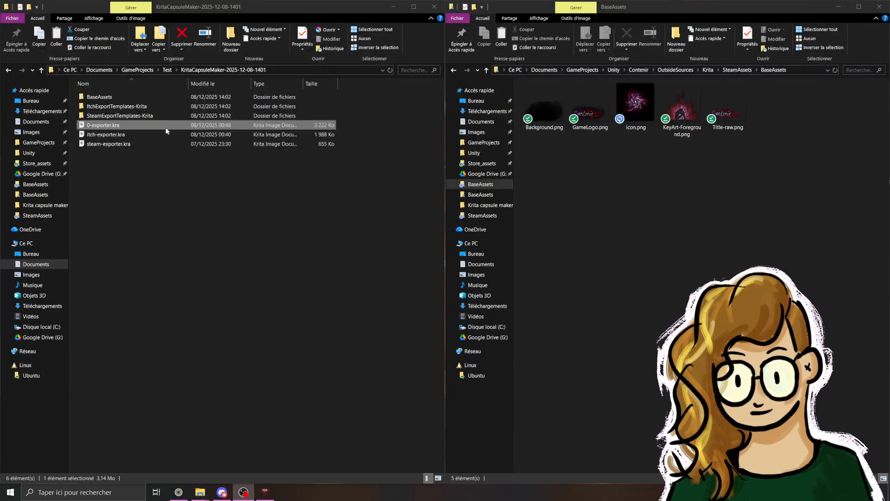
double_click(163, 130)
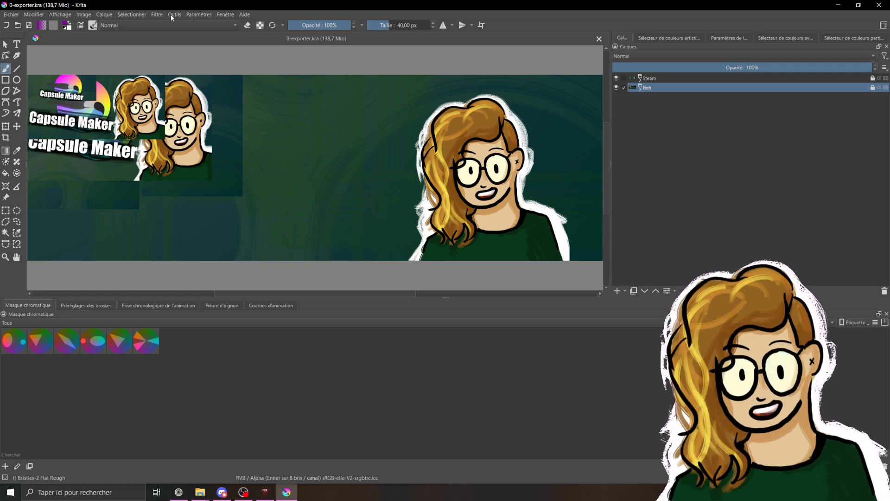
Step: Show the Batch Exporter panel and dock it in the same group as the Masque chromatique panel
mouse_move(202, 18)
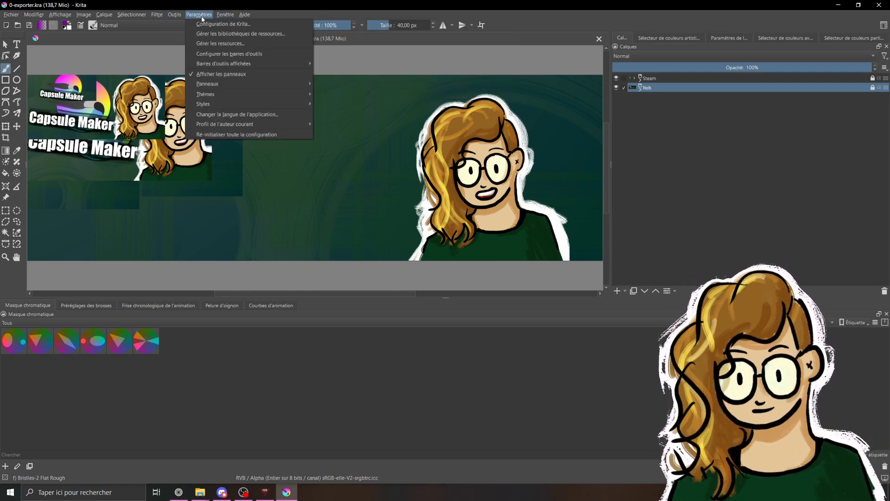
mouse_move(255, 86)
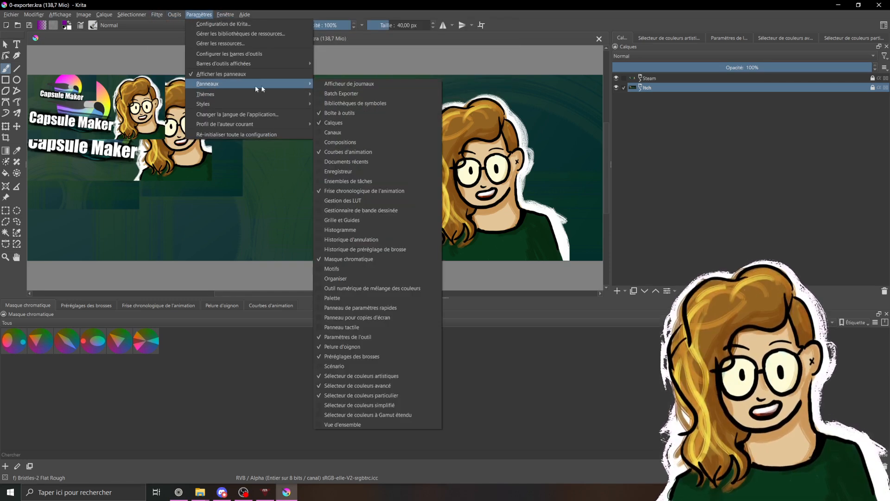
click(320, 94)
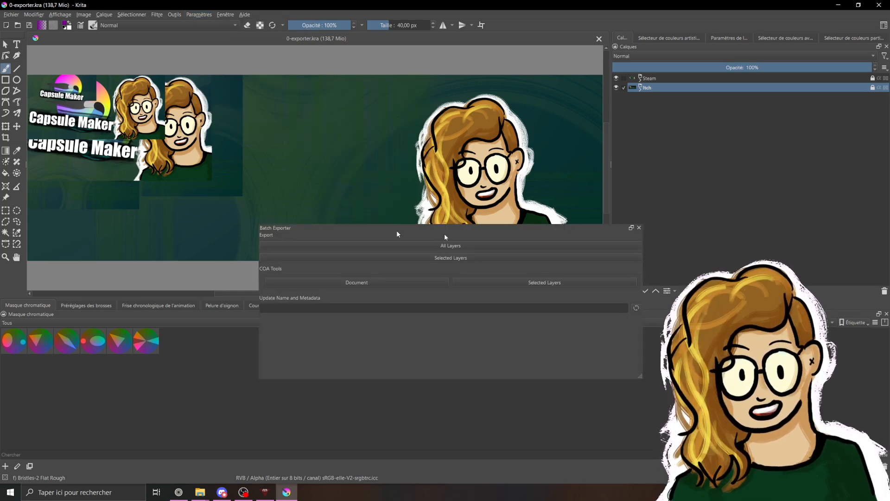
drag(499, 234, 319, 344)
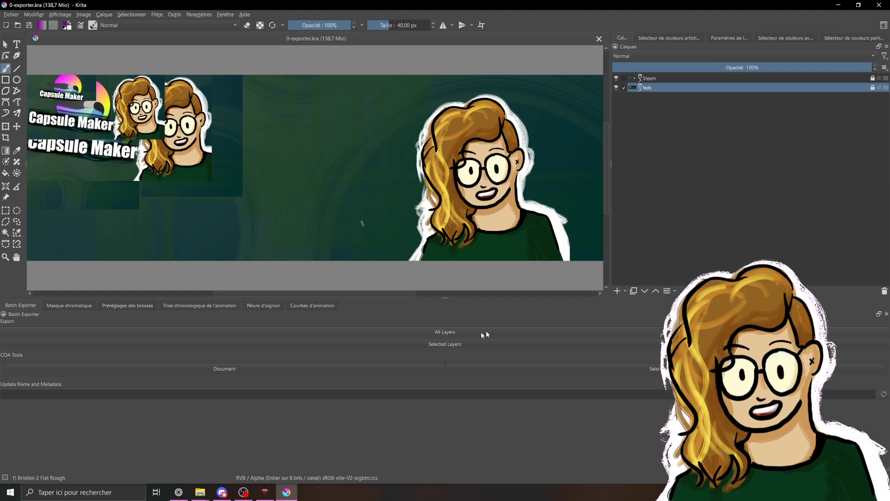
click(445, 333)
mouse_move(202, 493)
mouse_move(196, 469)
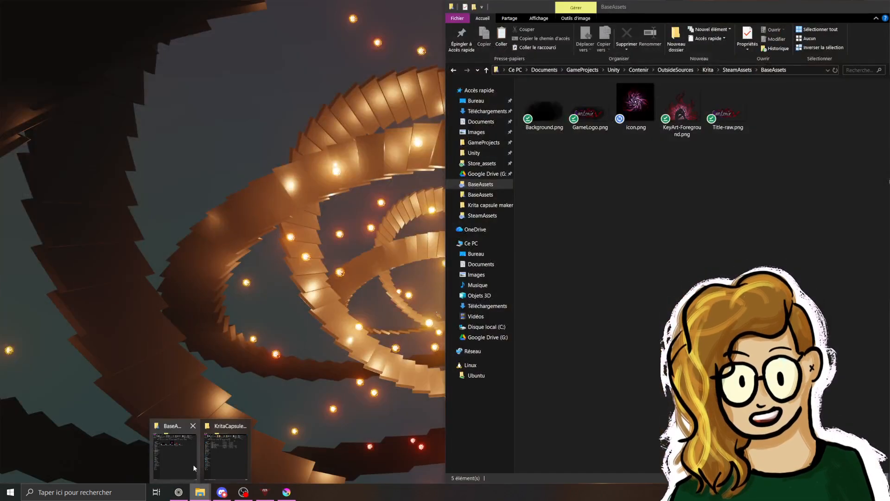
click(204, 464)
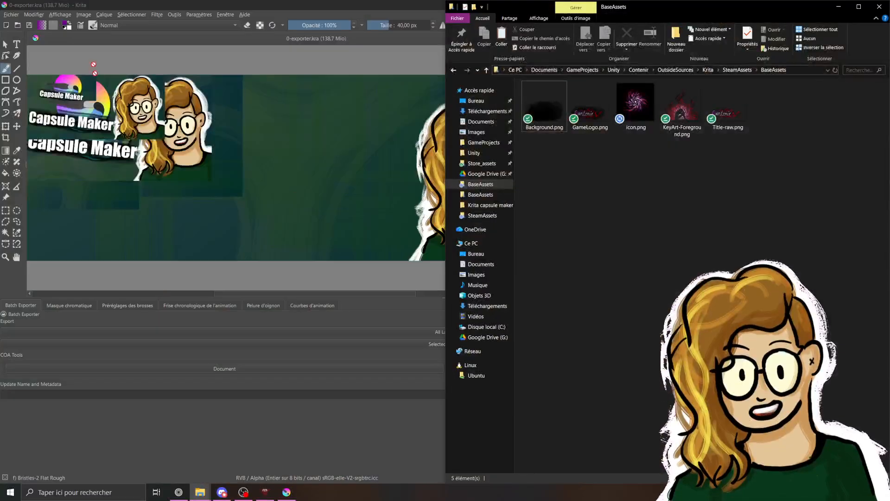
mouse_move(201, 490)
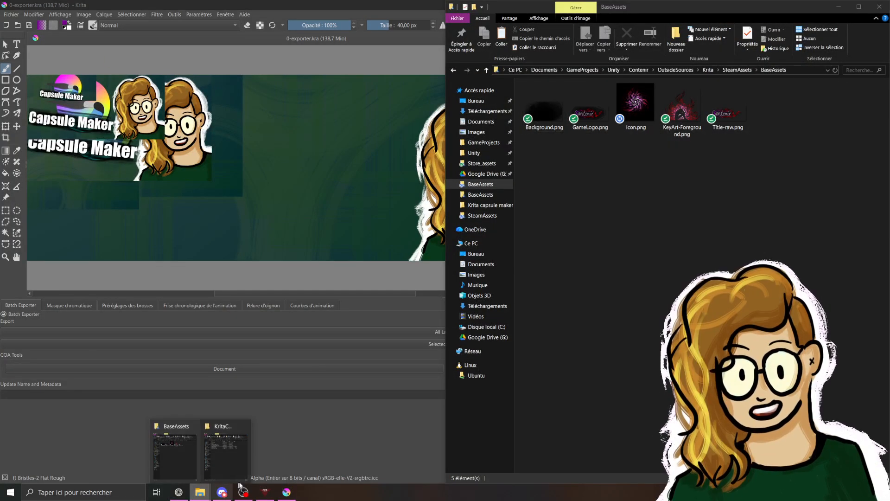
click(223, 445)
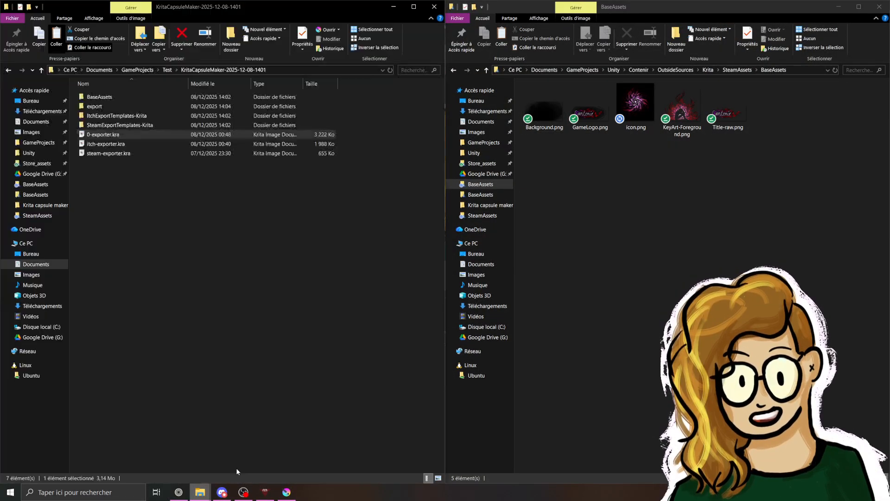
Step: Open the Itch subfolder of the export folder and view the exported images
click(119, 105)
double_click(124, 109)
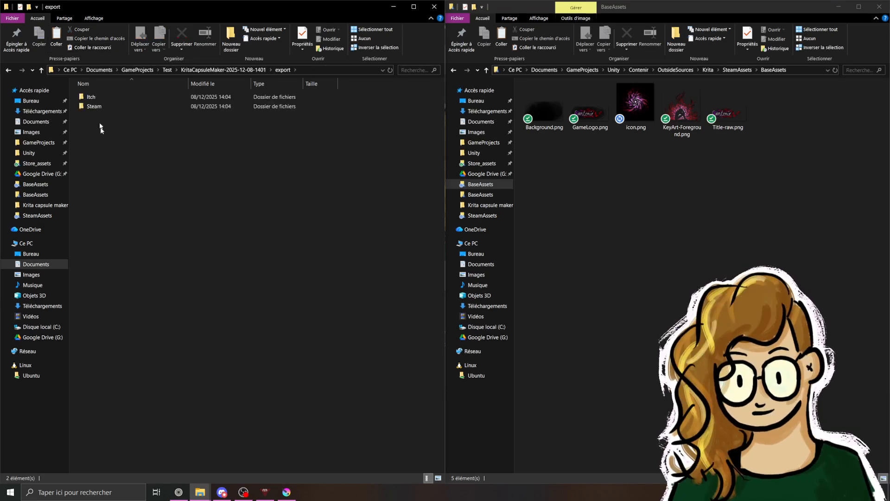
double_click(100, 102)
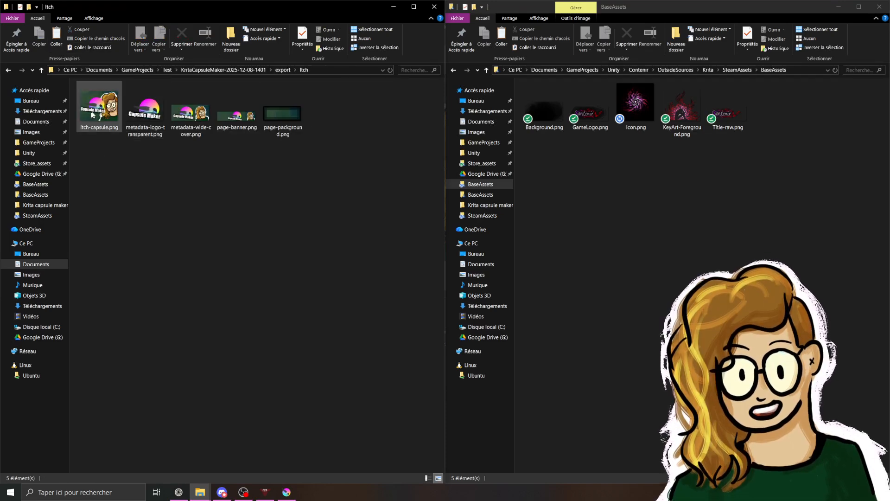
click(281, 70)
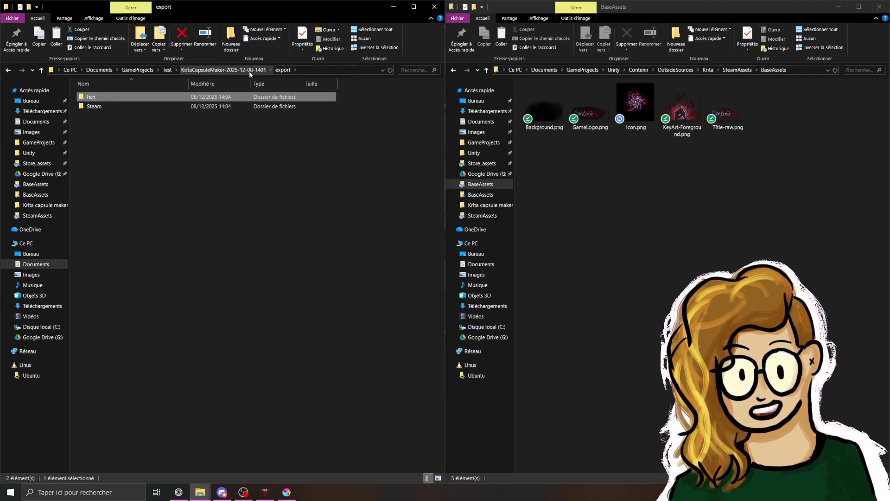
click(250, 70)
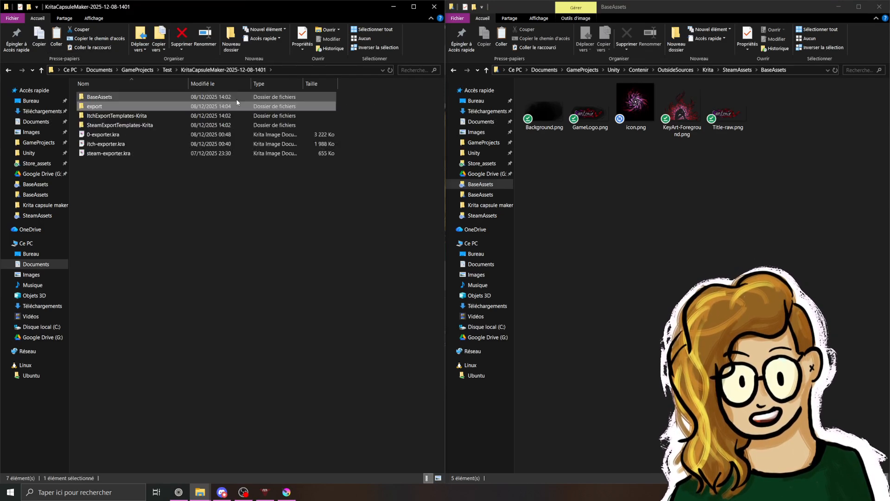
click(147, 98)
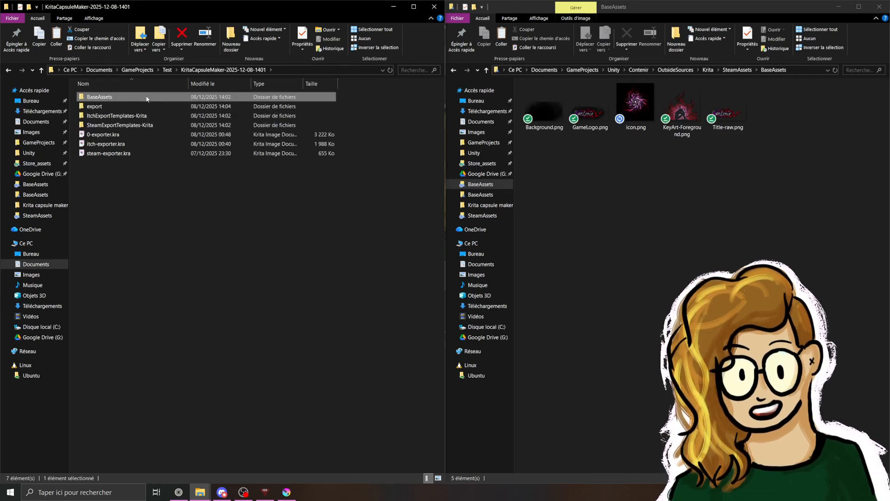
double_click(147, 99)
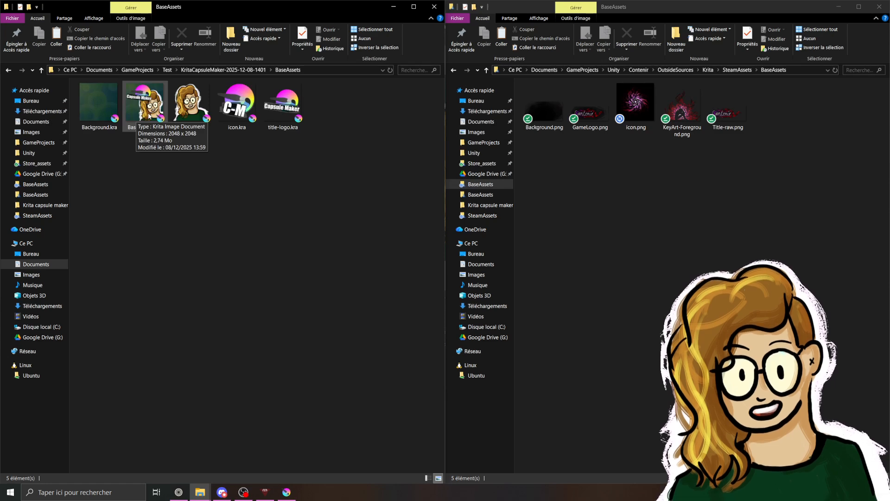
Step: Open Base-Assets.kra from the Capsule Maker BaseAssets folder and switch to Krita
click(149, 116)
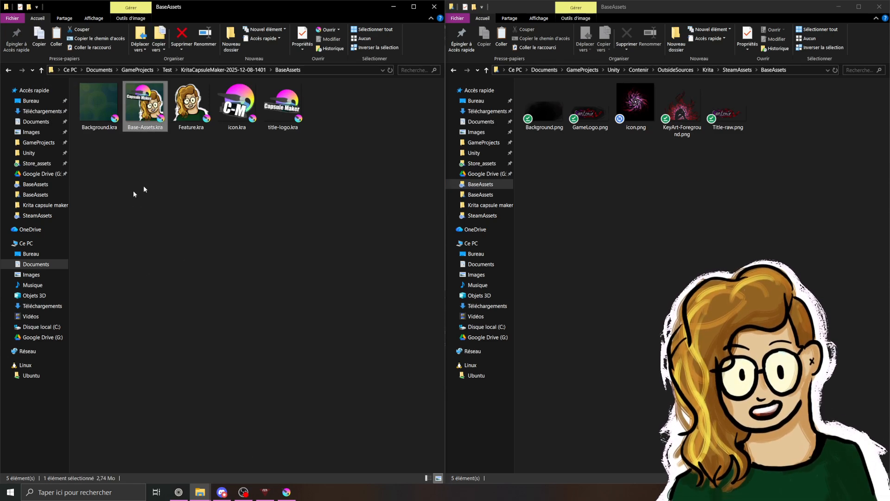
click(222, 70)
click(281, 494)
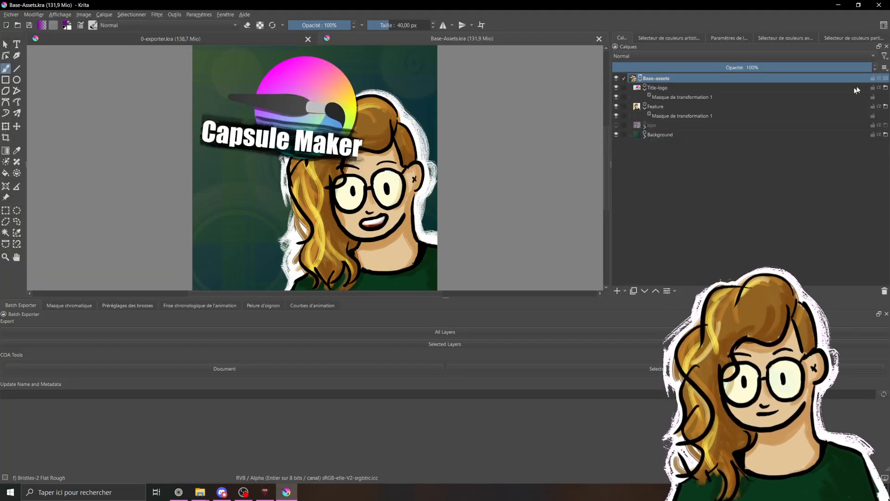
Step: Open the source file of the Title-logo file layer and collapse the Calque de groupe 3 group in it
mouse_move(887, 91)
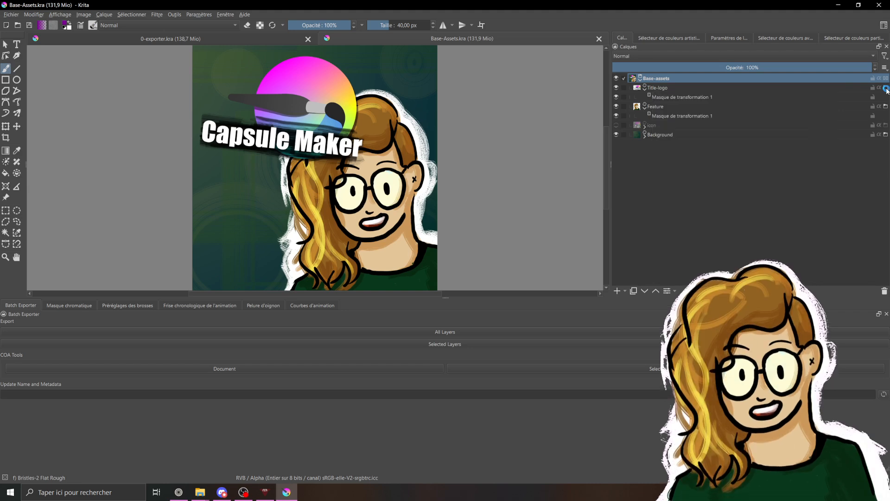
click(882, 93)
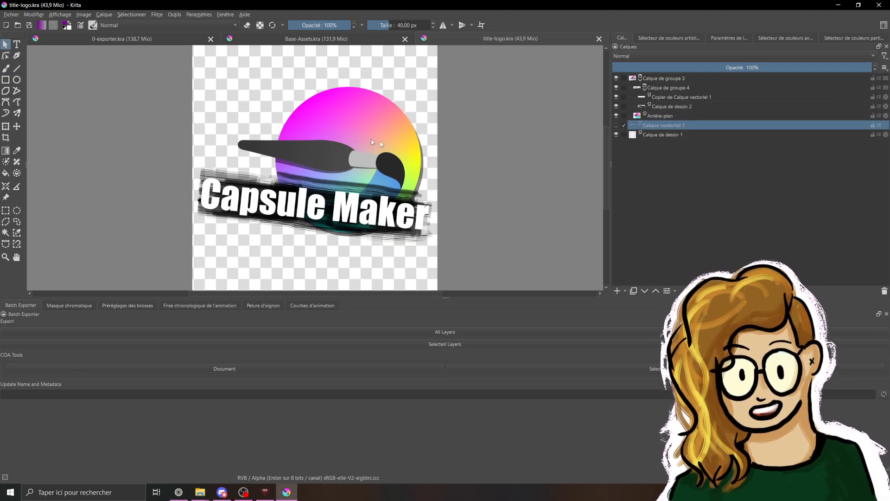
scroll(410, 157, down, 1)
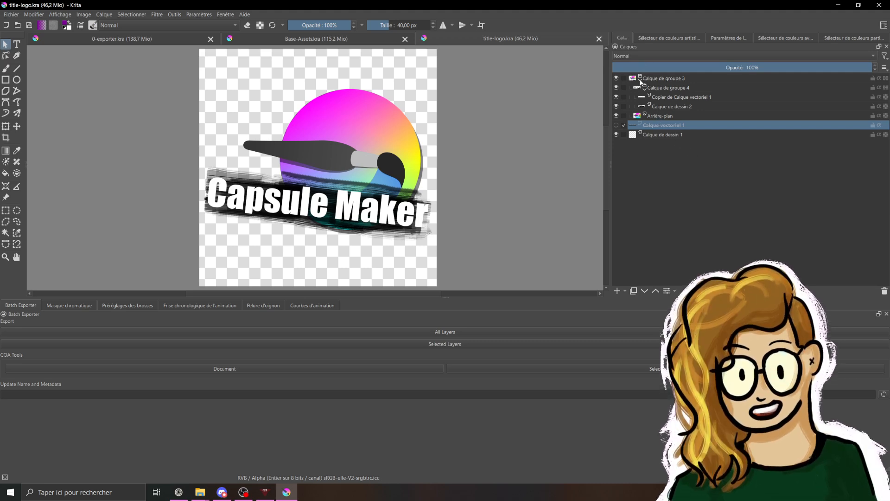
click(640, 79)
Step: Insert GameLogo.png from the SteamAssets BaseAssets folder in File Explorer into title-logo.kra as a new layer
mouse_move(200, 492)
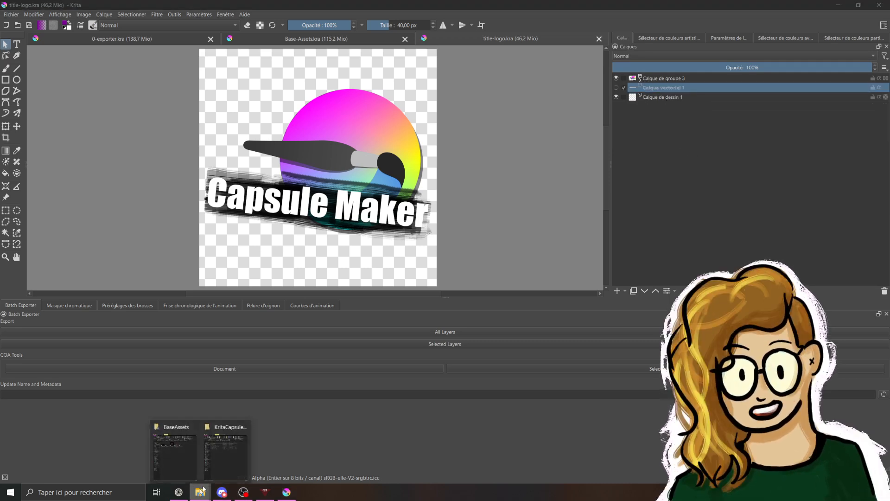
click(232, 460)
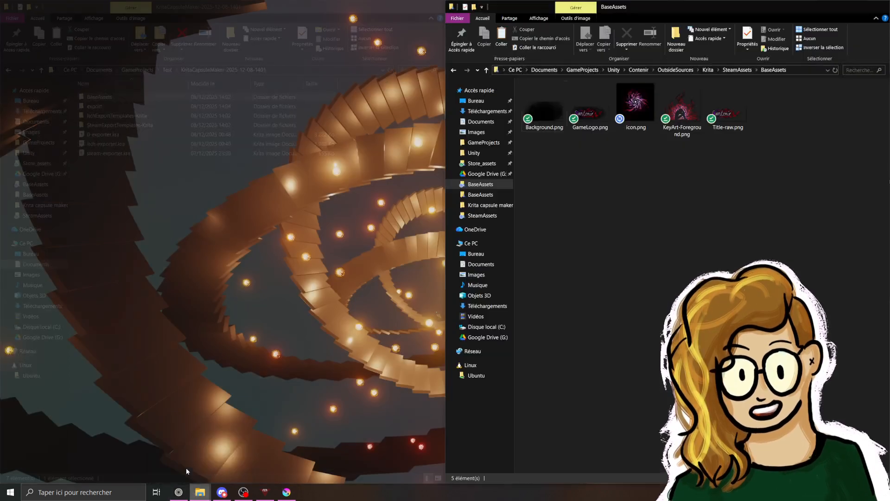
click(186, 468)
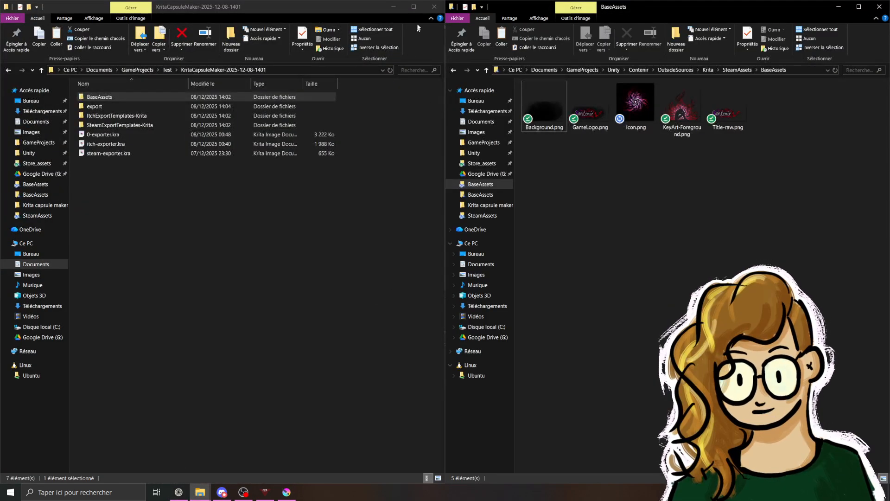
click(393, 7)
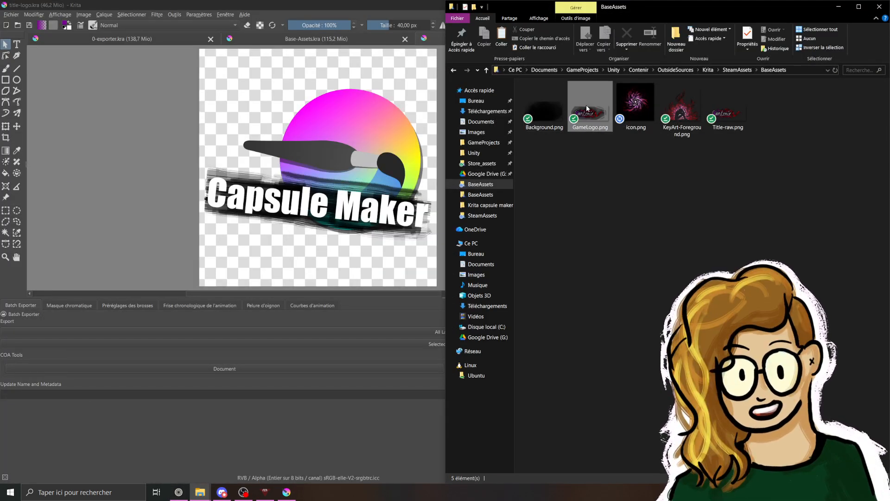
click(592, 121)
drag(594, 112, 310, 198)
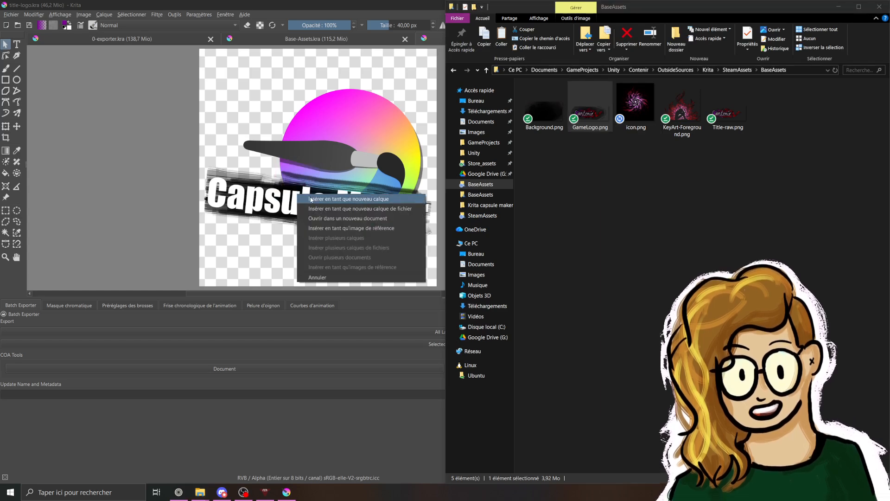
click(309, 199)
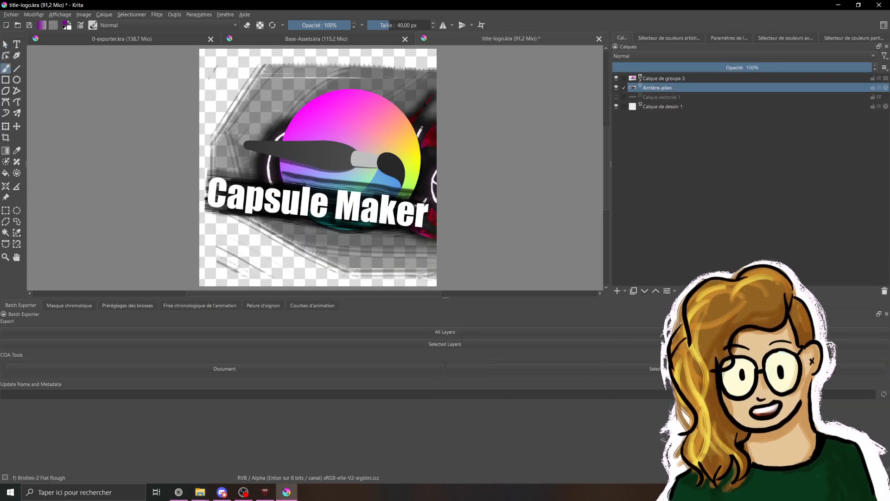
Step: Scale the inserted Contenir logo down to about the canvas width and centre it vertically on the canvas
click(6, 130)
scroll(333, 195, down, 3)
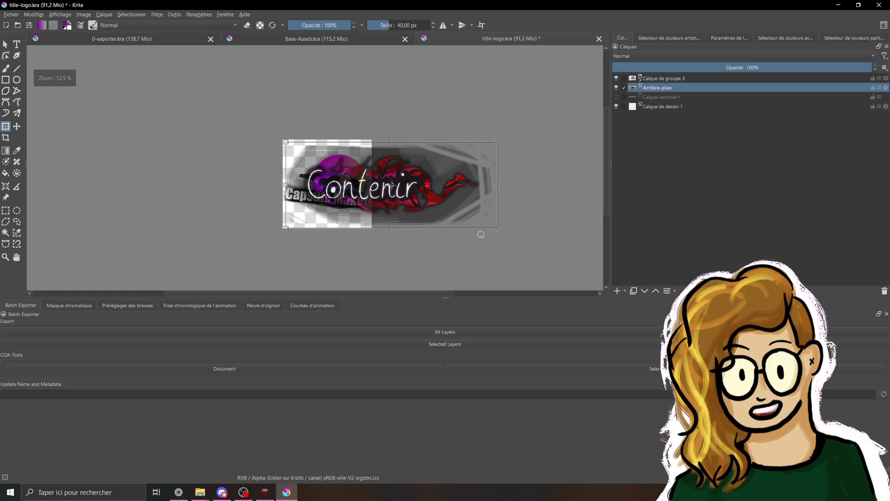
drag(495, 230, 366, 211)
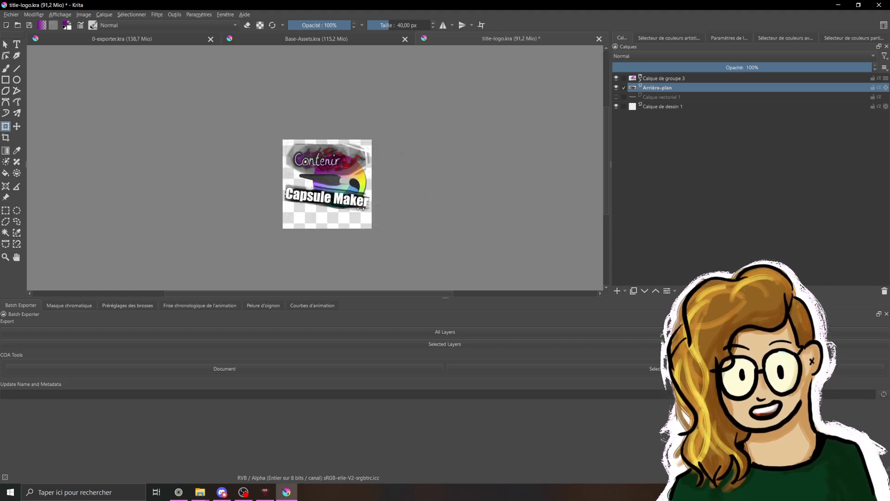
drag(345, 159, 347, 186)
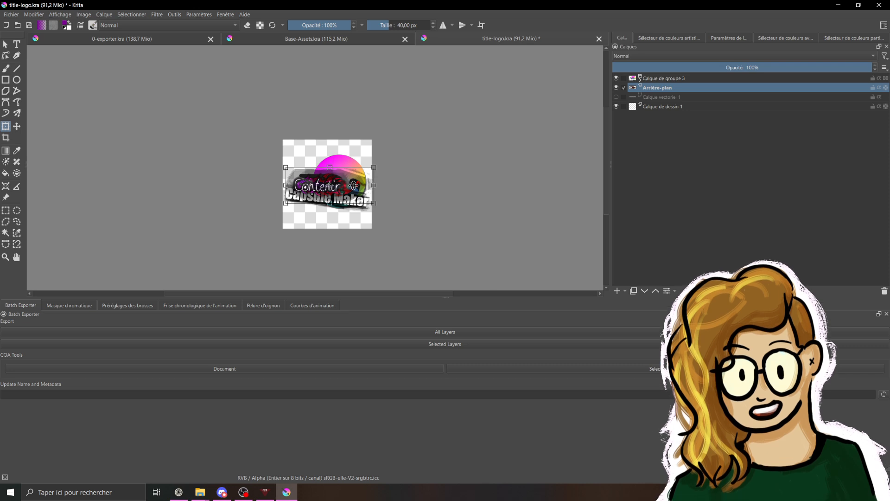
key(Return)
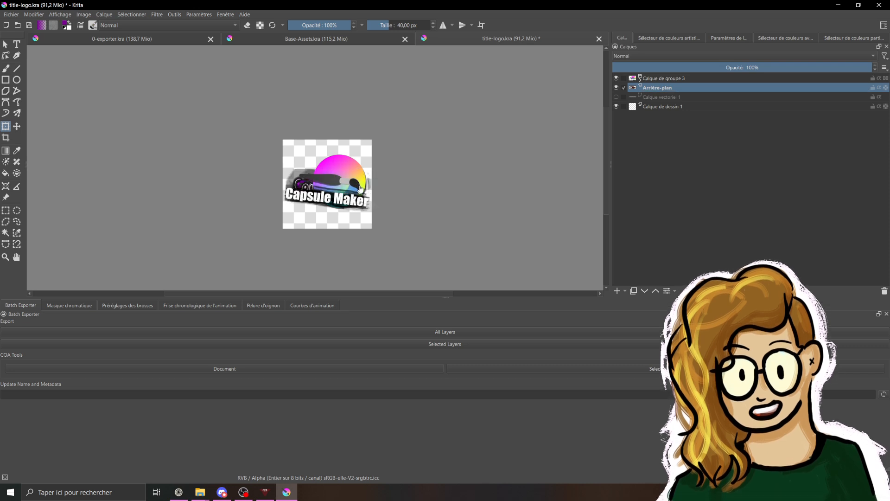
Step: Delete the Calque de groupe 3, Calque vectoriel 1 and Calque de dessin 1 layers, keeping only the new logo layer
click(659, 78)
click(884, 291)
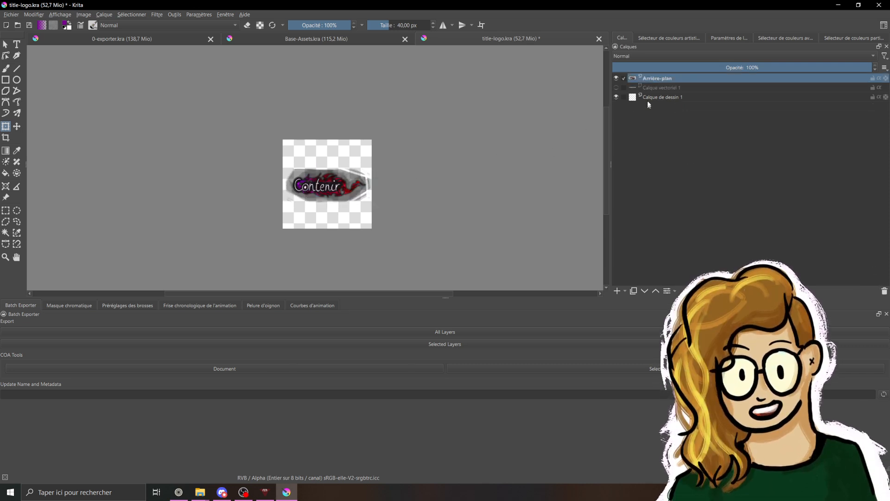
click(668, 88)
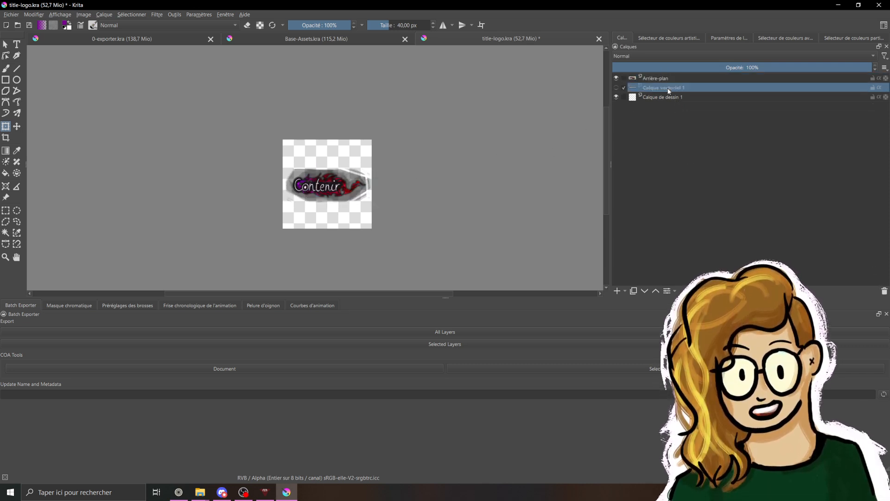
click(885, 290)
click(883, 293)
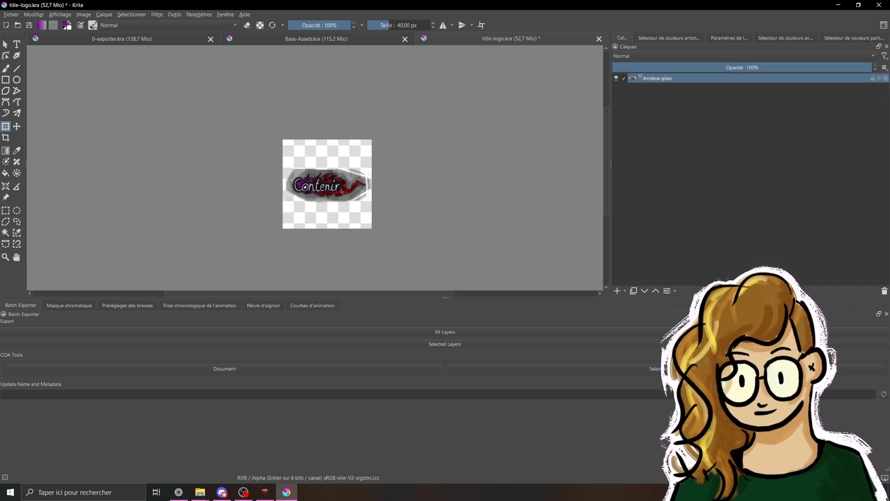
Step: Enlarge the Contenir logo slightly so its left side reaches the left edge of the canvas
scroll(369, 181, up, 3)
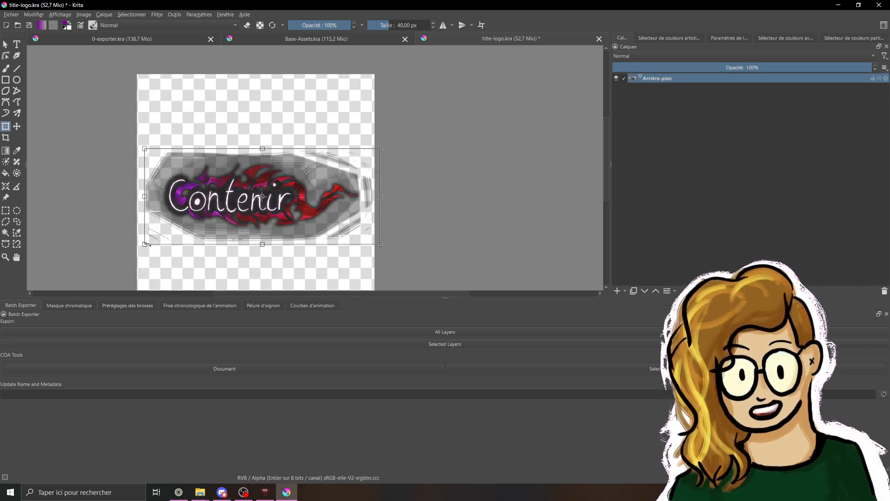
drag(145, 248, 135, 249)
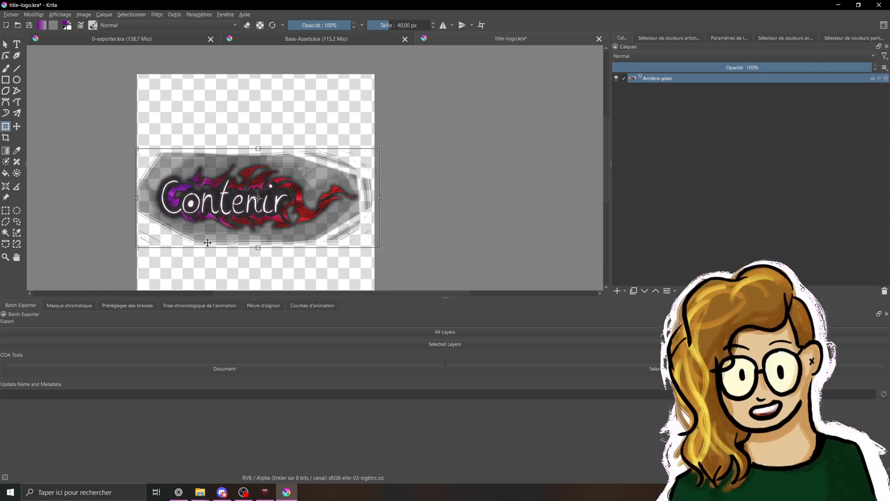
key(Return)
Step: Save title-logo.kra and close it to return to Base-Assets.kra
scroll(238, 142, down, 3)
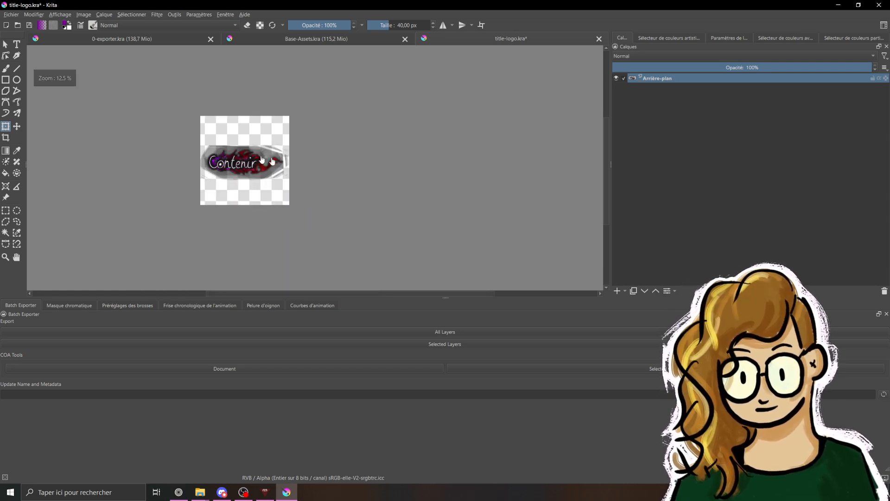
key(ctrl+s)
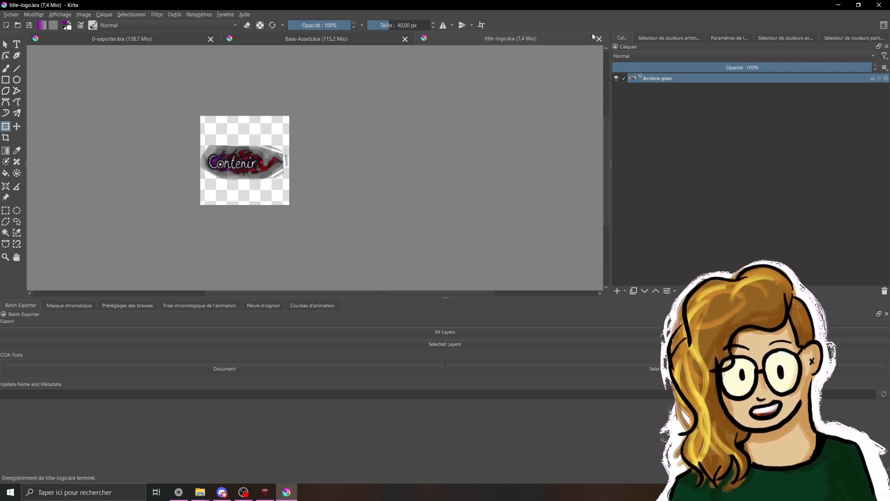
click(599, 39)
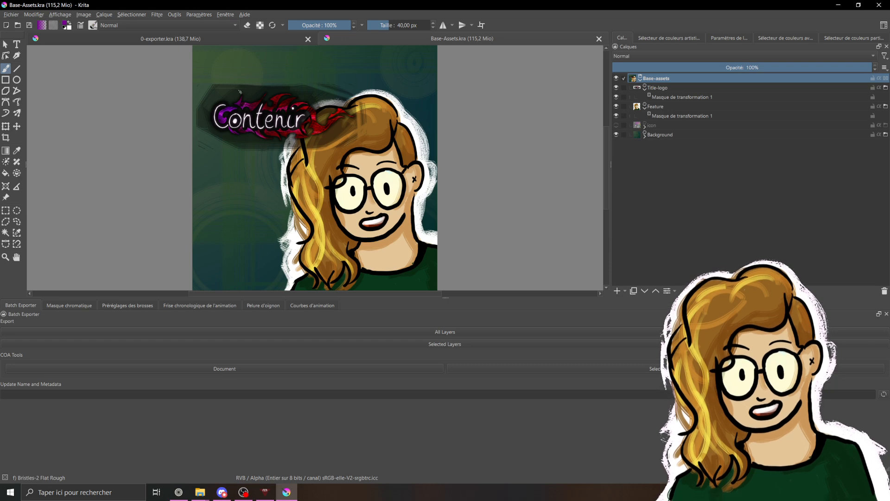
Step: Open the Feature file layer's source file and insert KeyArt-Foreground.png from File Explorer into it as a new layer
click(657, 107)
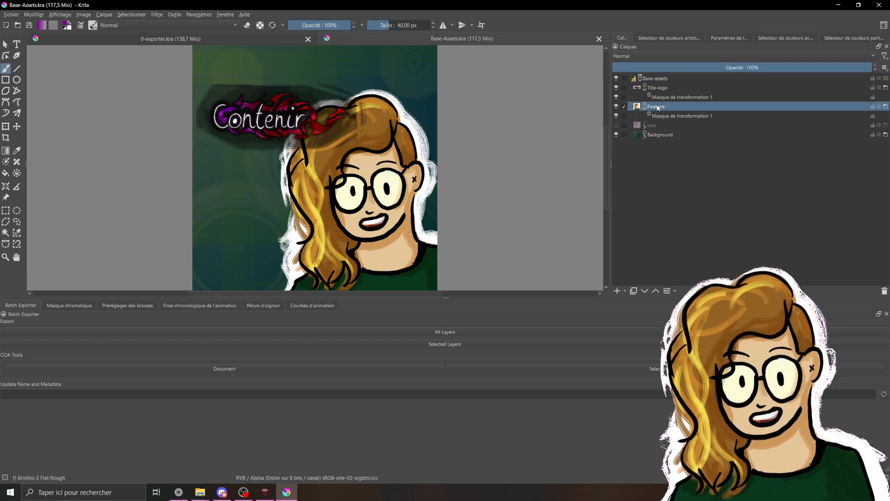
click(886, 107)
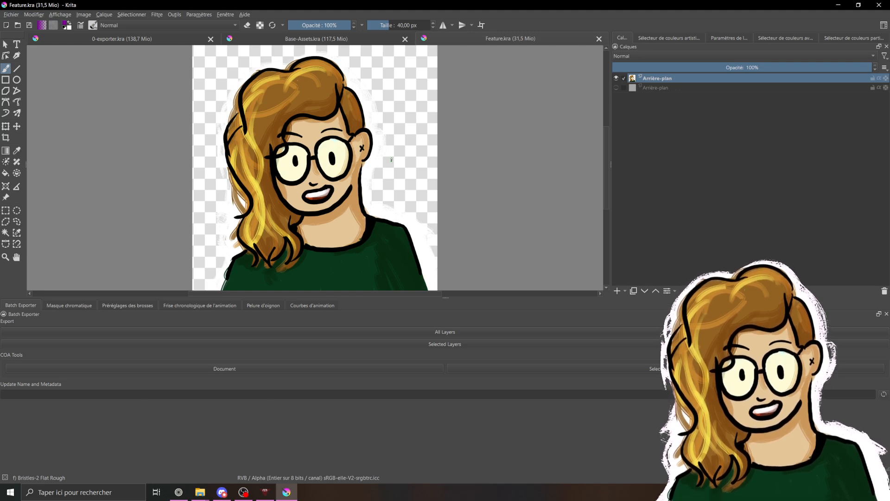
click(199, 492)
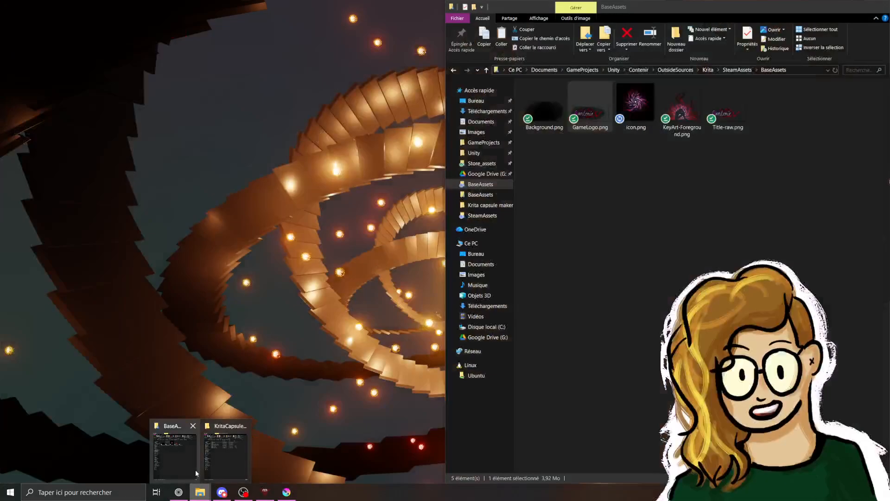
click(193, 469)
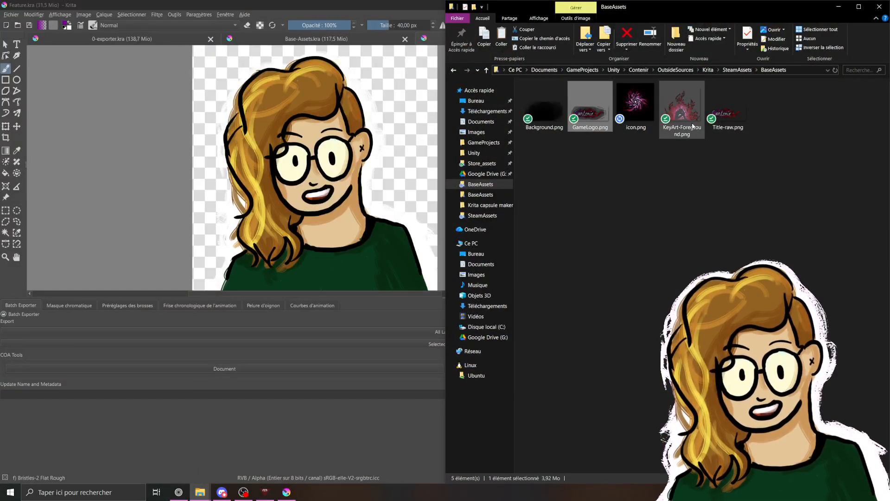
click(689, 117)
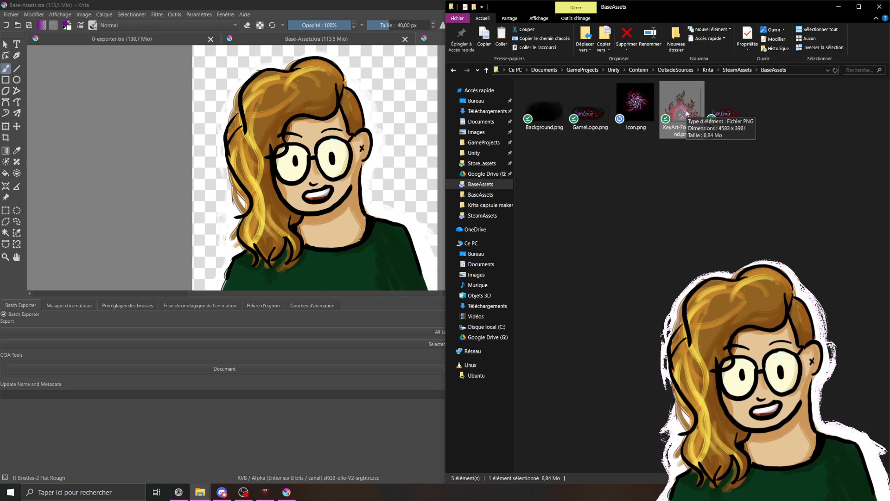
drag(685, 117, 299, 194)
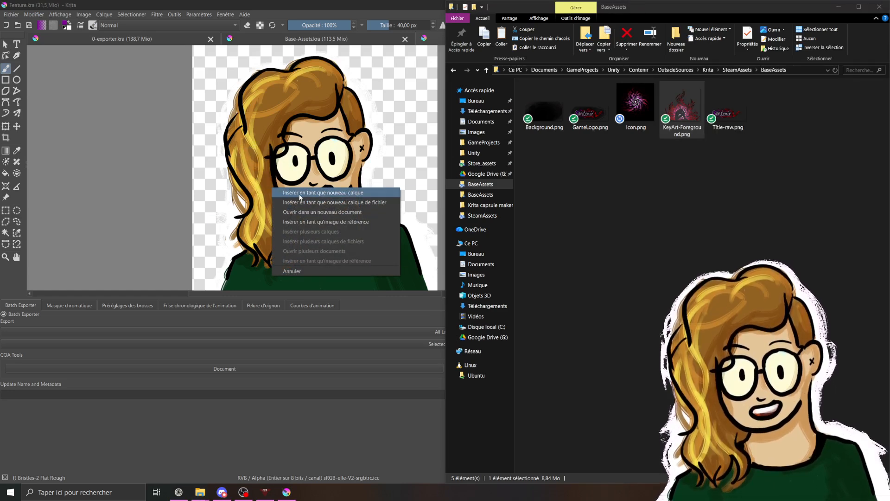
click(300, 195)
click(154, 199)
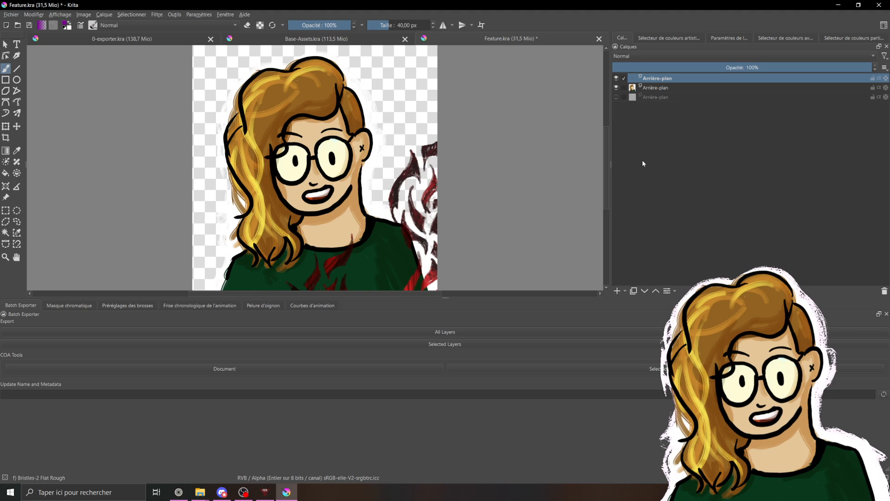
Step: Delete the portrait layer and the hidden layer below it from Feature.kra, keeping the inserted key art
click(661, 87)
click(885, 291)
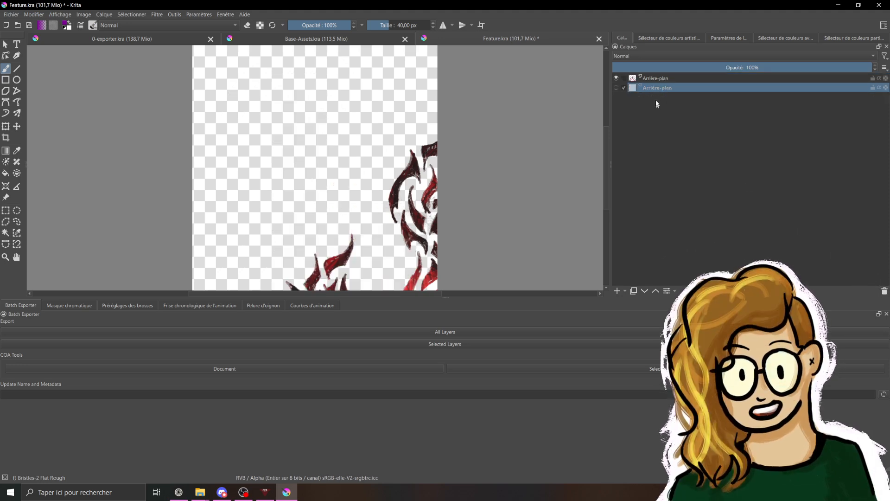
click(885, 293)
Step: Scale the flame key art down to roughly the canvas size and centre it horizontally on the canvas
scroll(263, 143, down, 4)
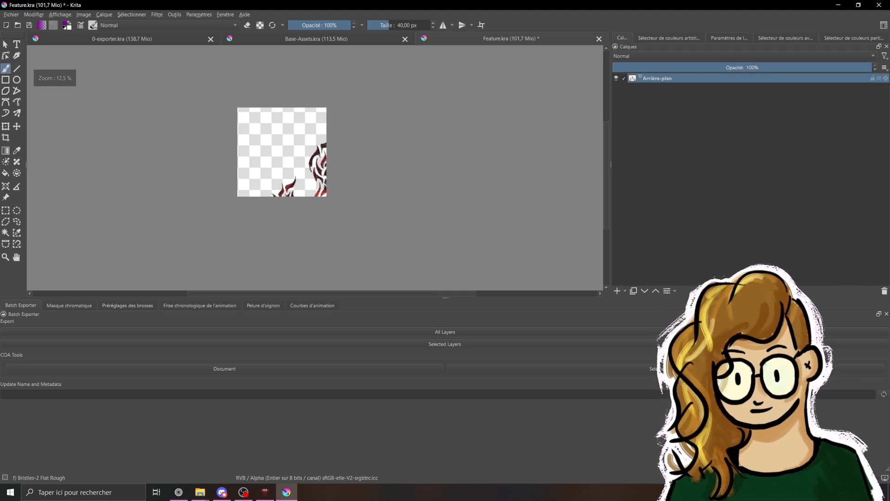
click(6, 127)
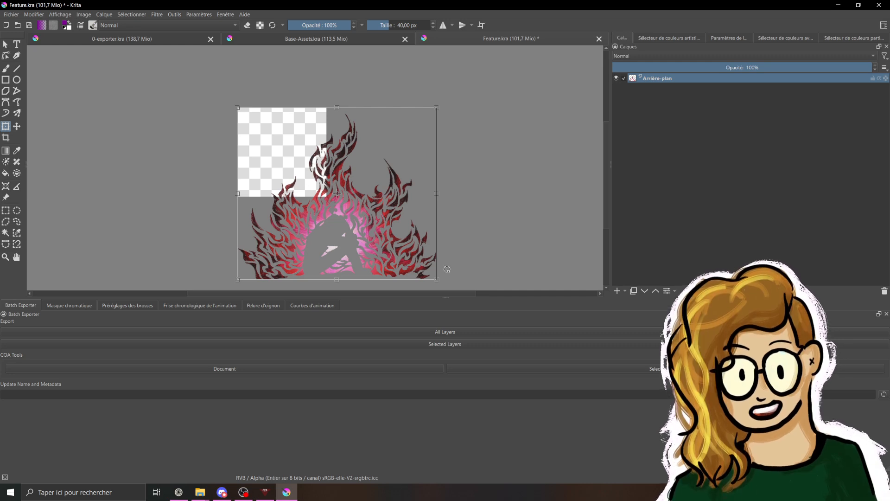
drag(438, 279, 317, 211)
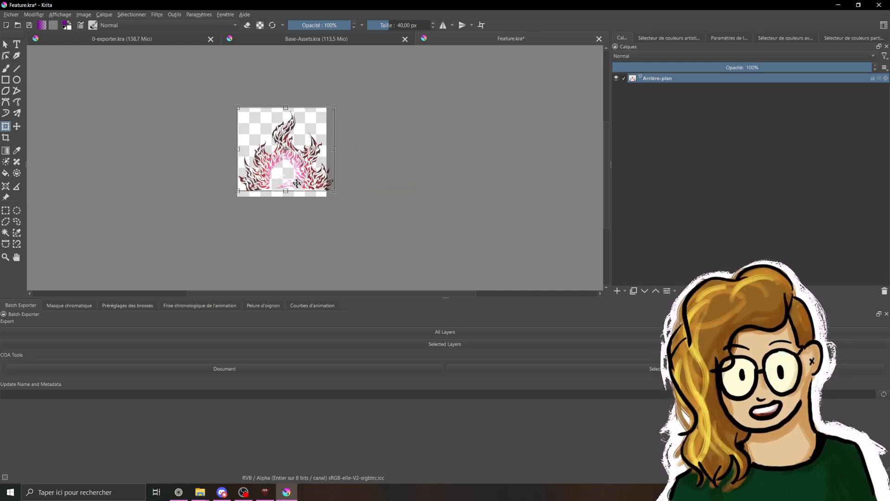
mouse_move(296, 182)
mouse_down()
mouse_move(290, 188)
mouse_move(321, 190)
mouse_move(292, 182)
mouse_up()
key(Return)
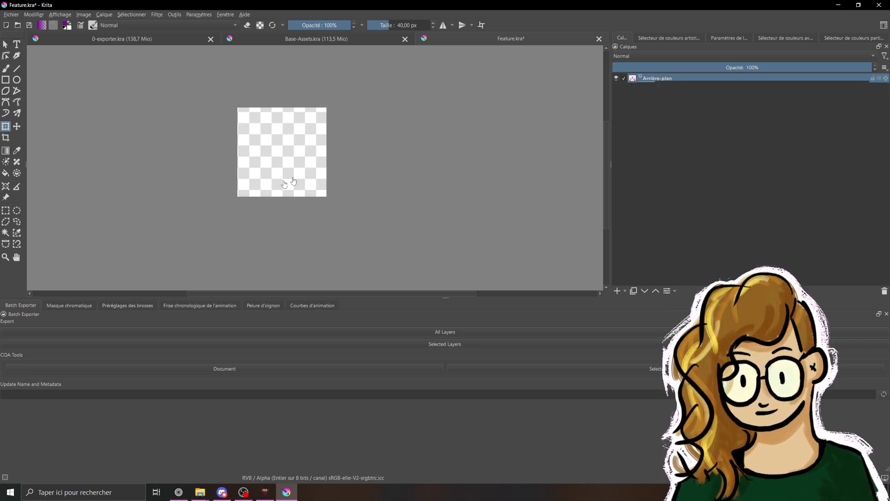
Step: Save Feature.kra and close it to return to Base-Assets.kra
scroll(370, 156, up, 2)
scroll(417, 116, down, 2)
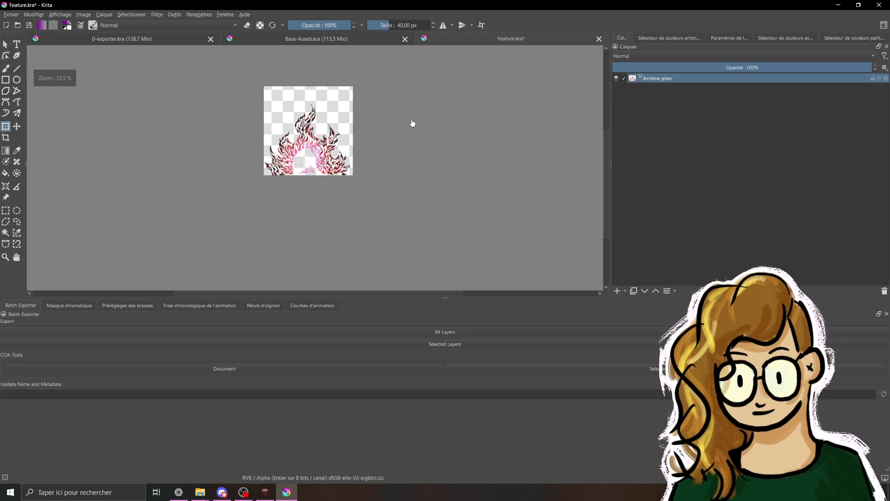
key(ctrl+s)
click(599, 39)
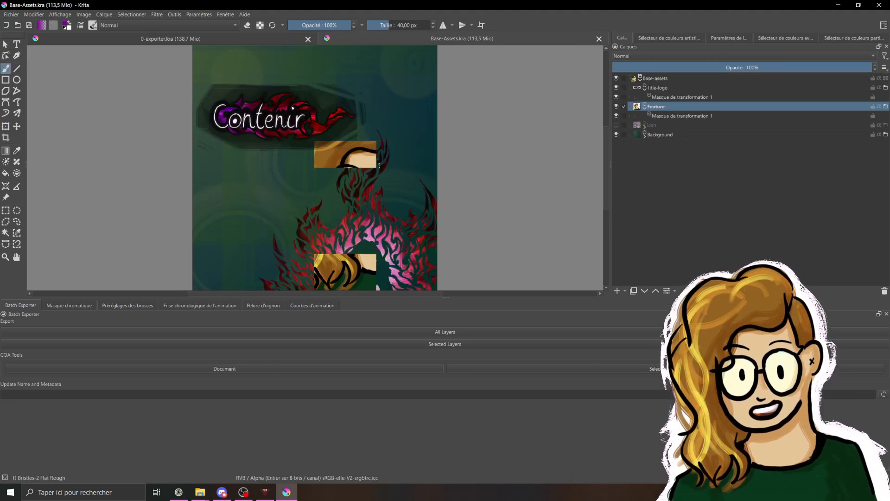
Step: Make the Icon file layer visible in Base-Assets.kra and open its source file, icon.kra
click(616, 125)
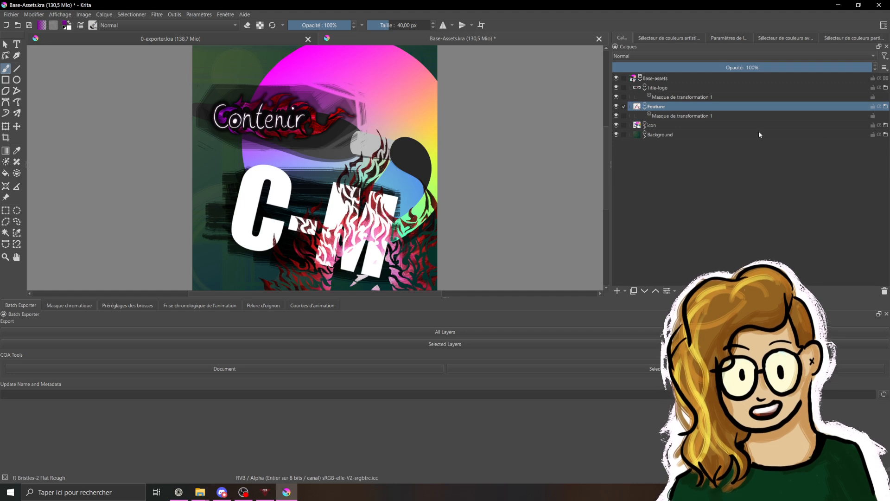
click(796, 125)
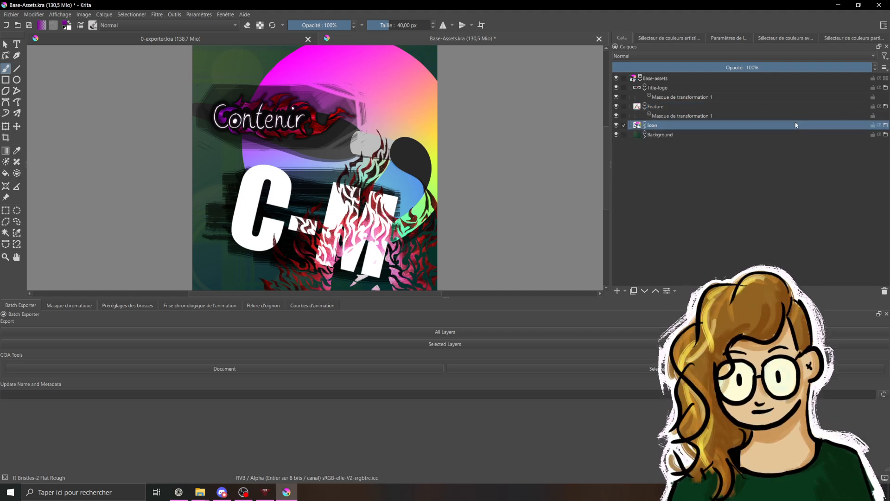
click(886, 126)
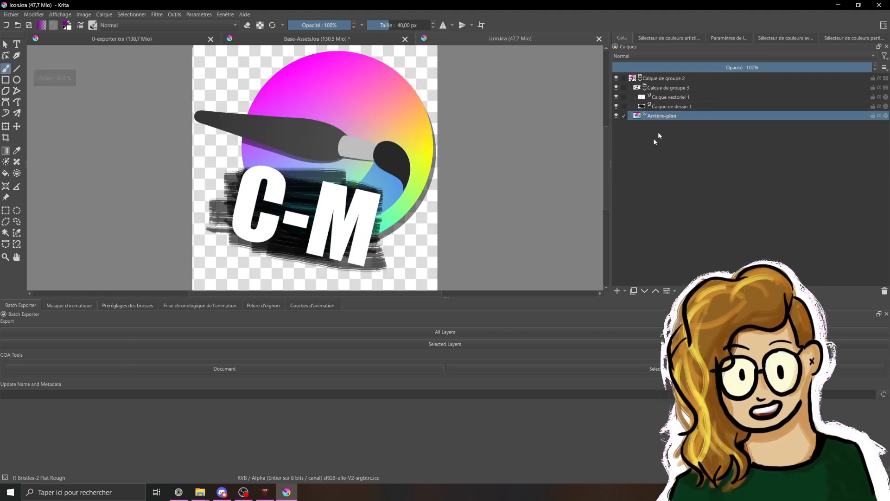
Step: Insert icon.png from the BaseAssets folder in File Explorer into icon.kra as a new layer
mouse_move(200, 492)
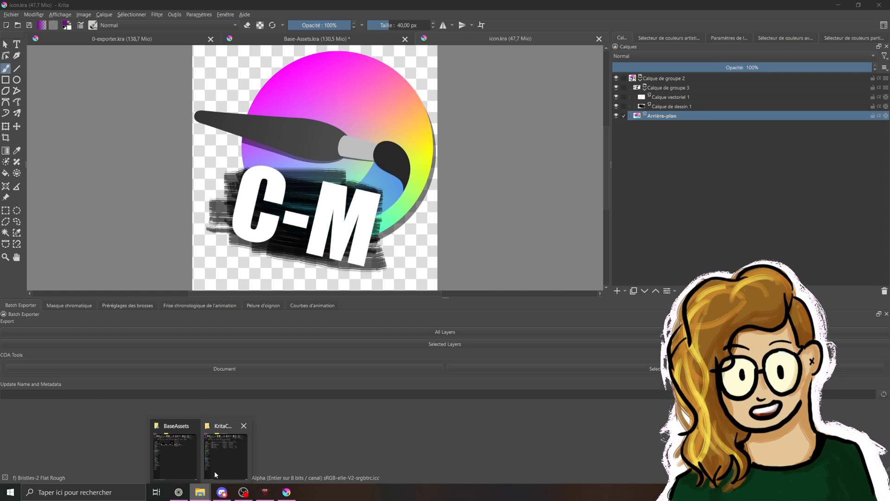
mouse_move(215, 471)
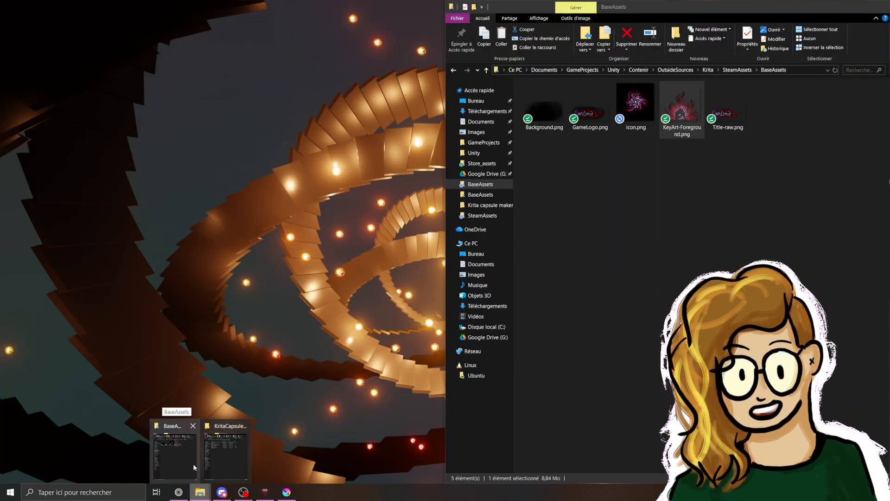
click(194, 467)
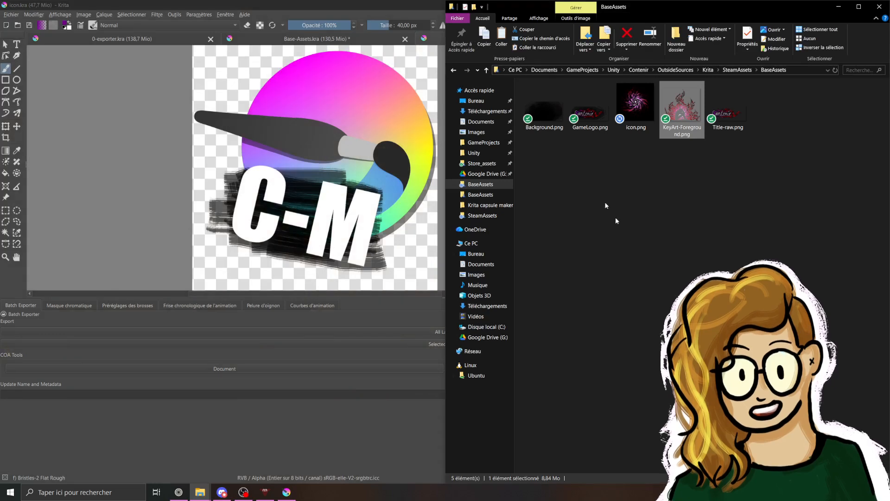
click(645, 111)
drag(645, 111, 304, 161)
click(324, 165)
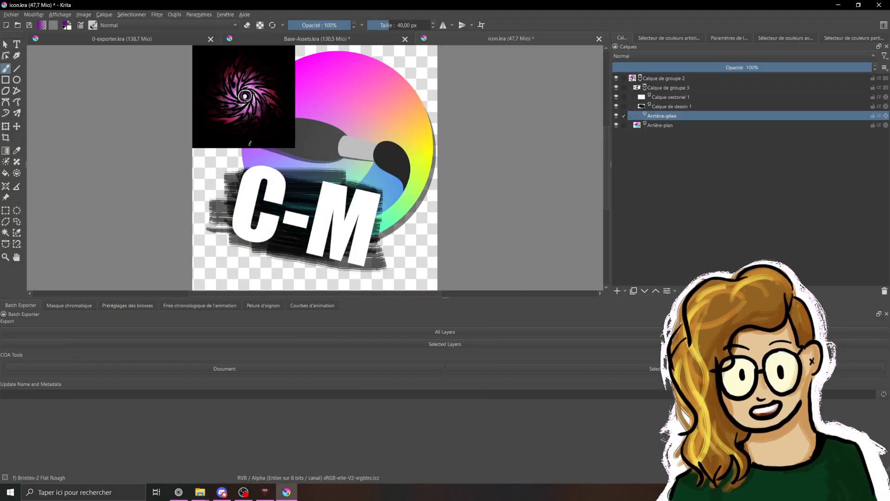
Step: Scale up and reposition the inserted pink swirl artwork so it covers the whole icon canvas
click(6, 126)
drag(296, 148, 448, 278)
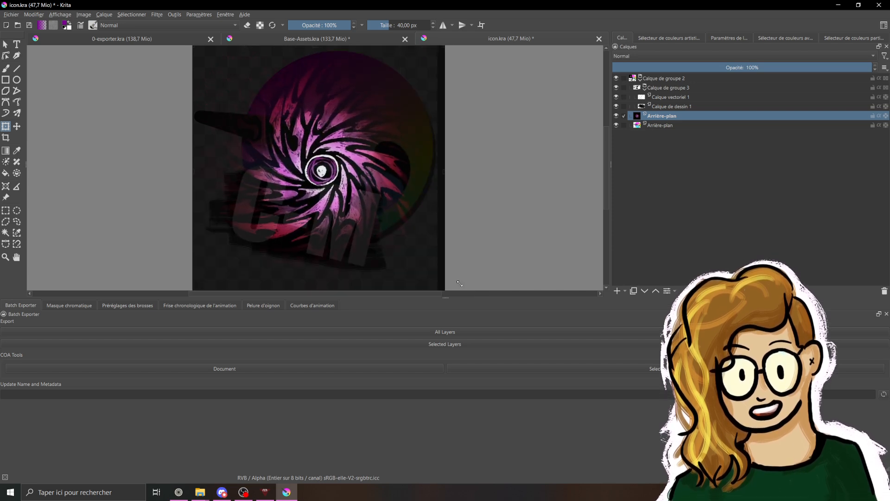
scroll(419, 241, down, 1)
drag(419, 242, 403, 233)
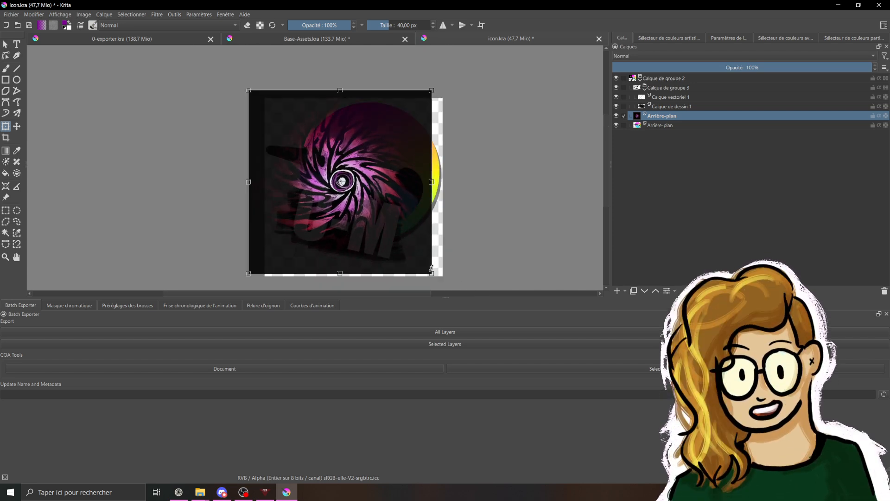
drag(432, 273, 464, 305)
drag(409, 256, 411, 251)
key(Return)
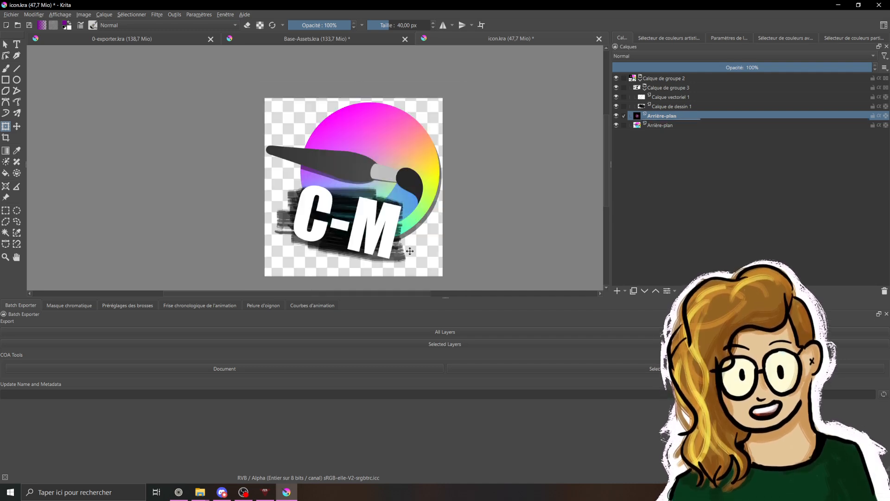
Step: Move the swirl layer out above Calque de groupe 2 and delete that group with its C-M logo layers
drag(662, 116, 661, 77)
click(658, 89)
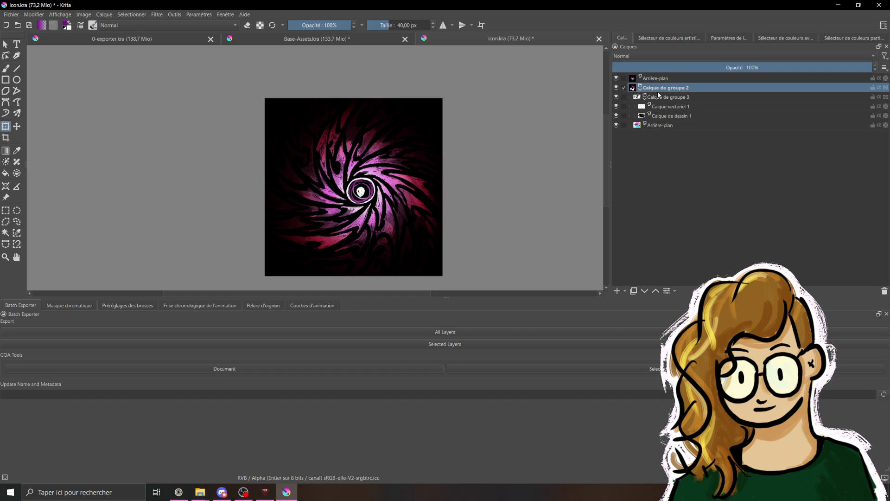
click(884, 292)
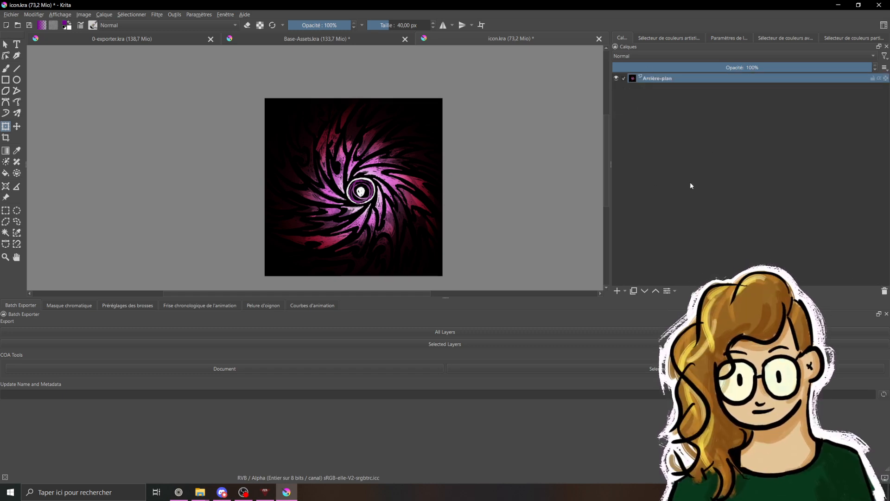
Step: Save and close icon.kra, and hide the Icon layer in Base-Assets.kra
key(ctrl+s)
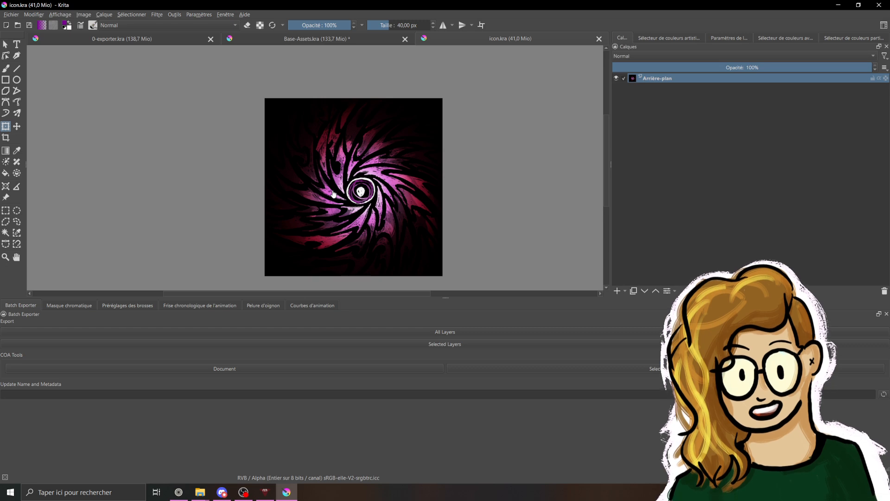
click(600, 39)
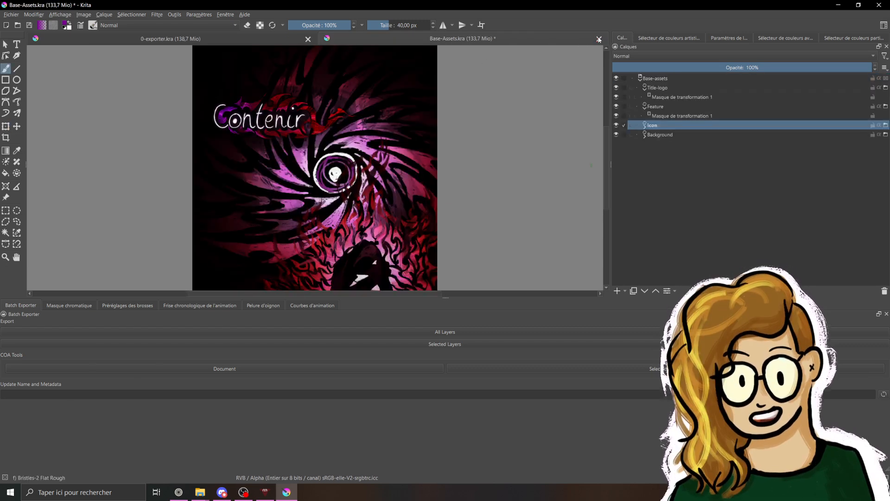
click(658, 135)
click(616, 126)
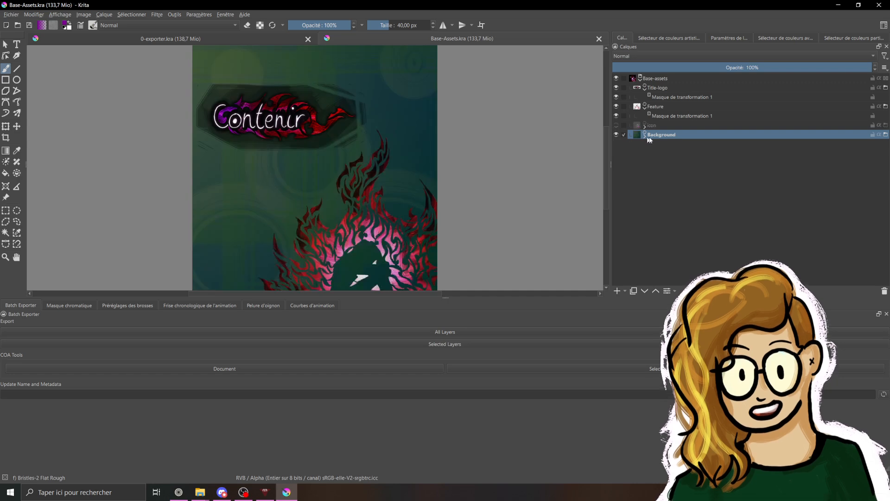
Step: Open the Background file layer's source file and delete Calque de groupe 6 with all its green artwork layers
click(887, 136)
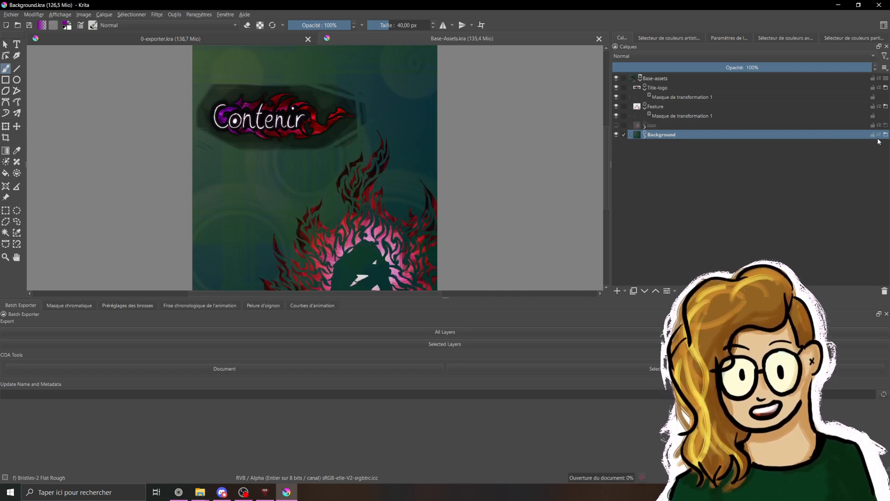
click(653, 80)
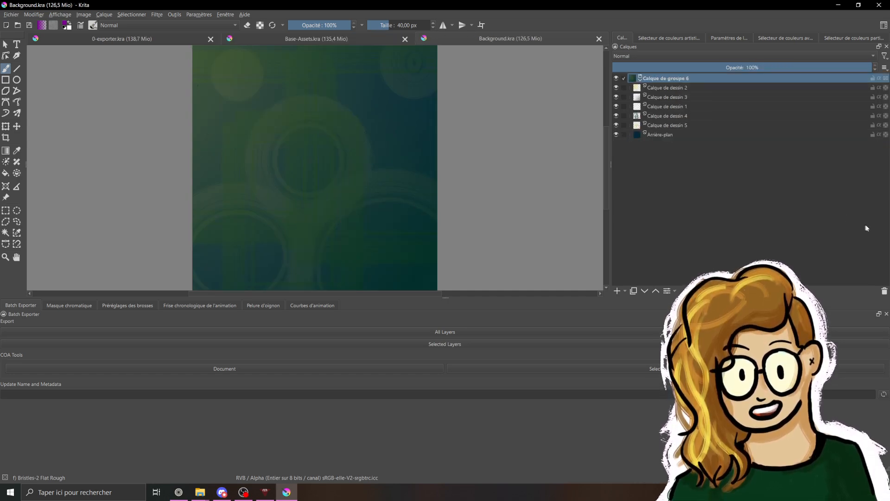
click(886, 291)
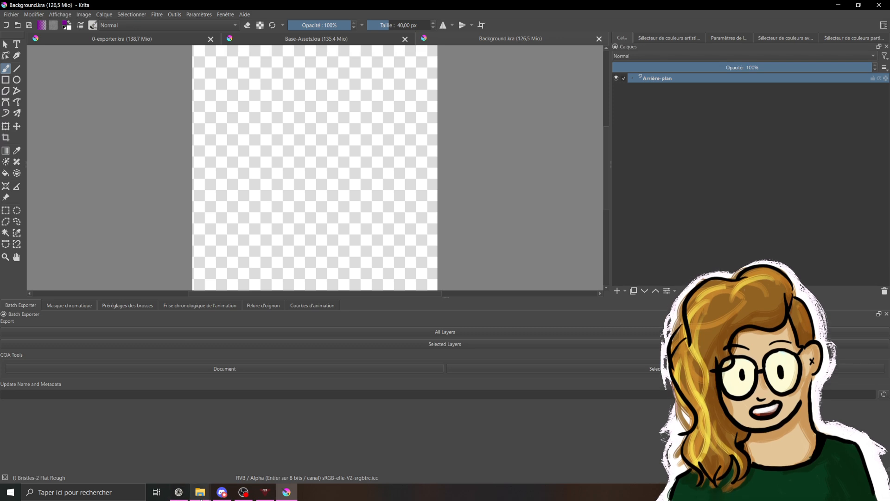
Step: Insert Background.png from File Explorer into Background.kra as a new layer
click(172, 456)
click(545, 123)
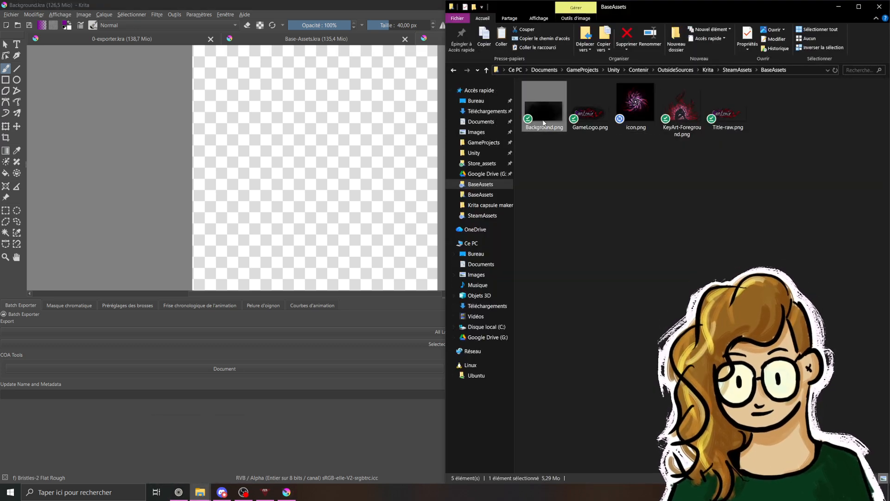
drag(257, 111, 257, 110)
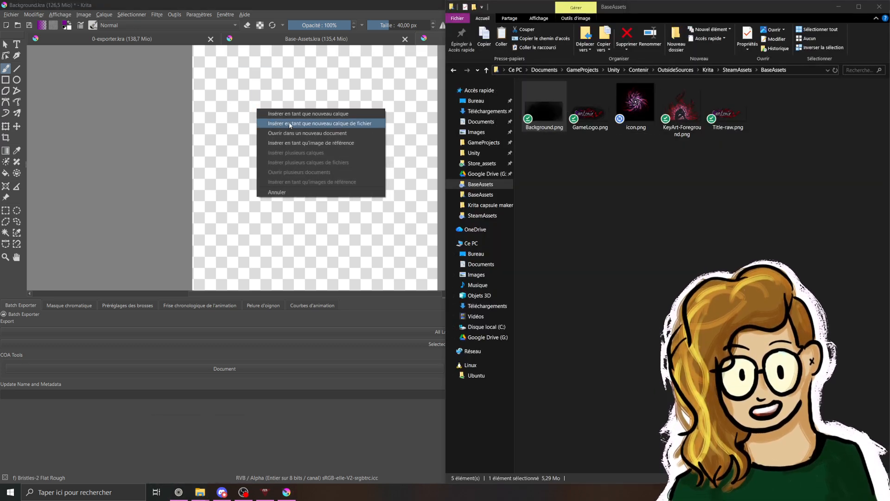
click(288, 114)
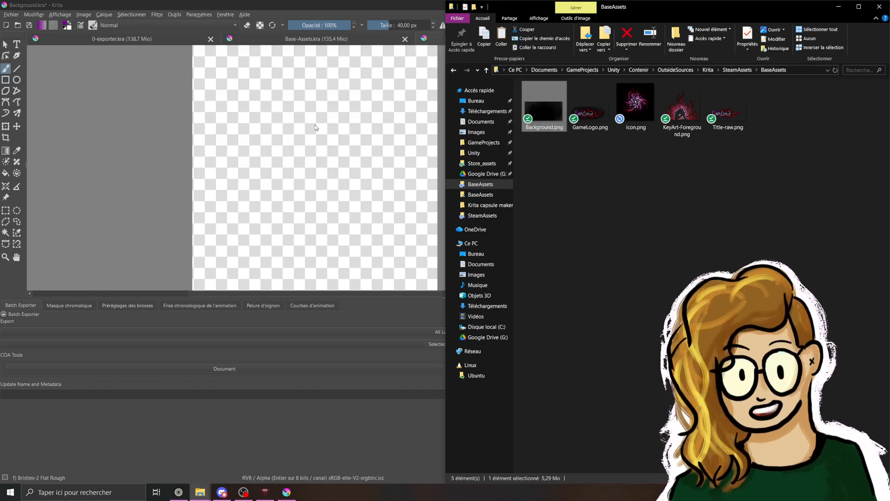
click(132, 179)
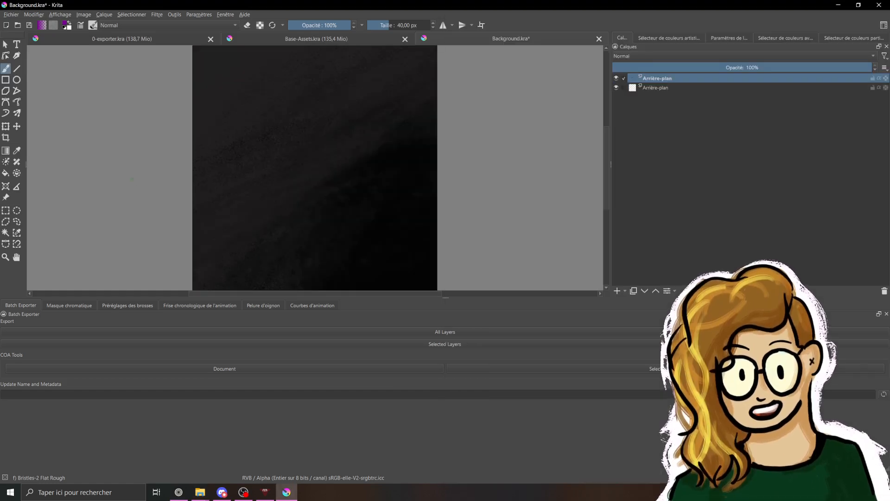
Step: Scale the inserted dark background down to the square canvas, adjusting its left edge to match the canvas border
click(5, 127)
scroll(364, 192, down, 2)
scroll(363, 192, down, 1)
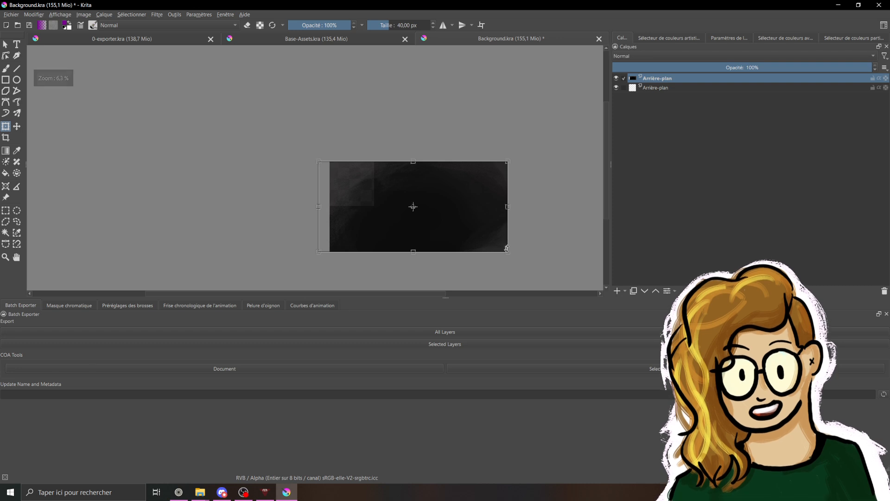
drag(506, 250, 374, 205)
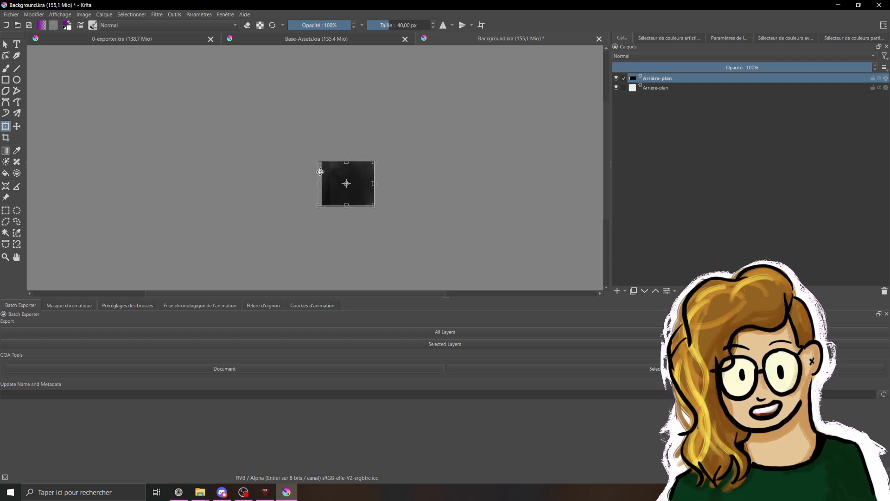
mouse_move(317, 161)
mouse_down()
mouse_move(334, 161)
mouse_move(325, 162)
mouse_up()
scroll(325, 161, up, 5)
scroll(314, 190, up, 1)
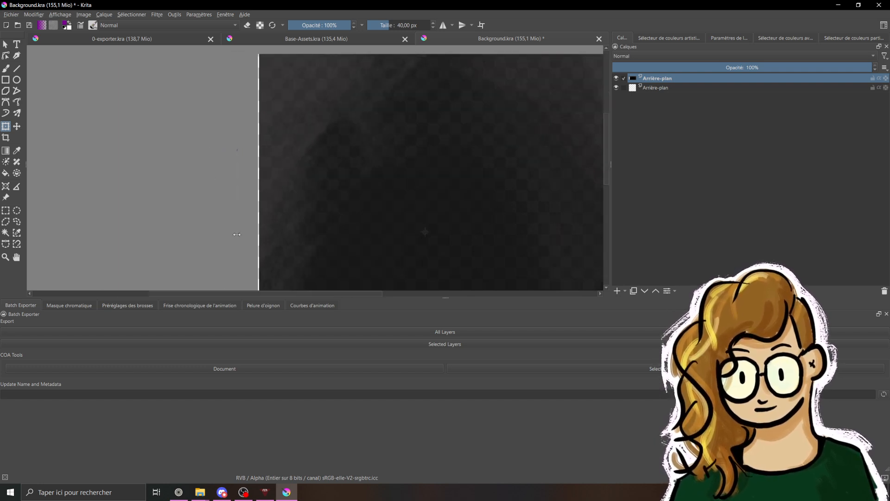
scroll(237, 228, down, 5)
key(Return)
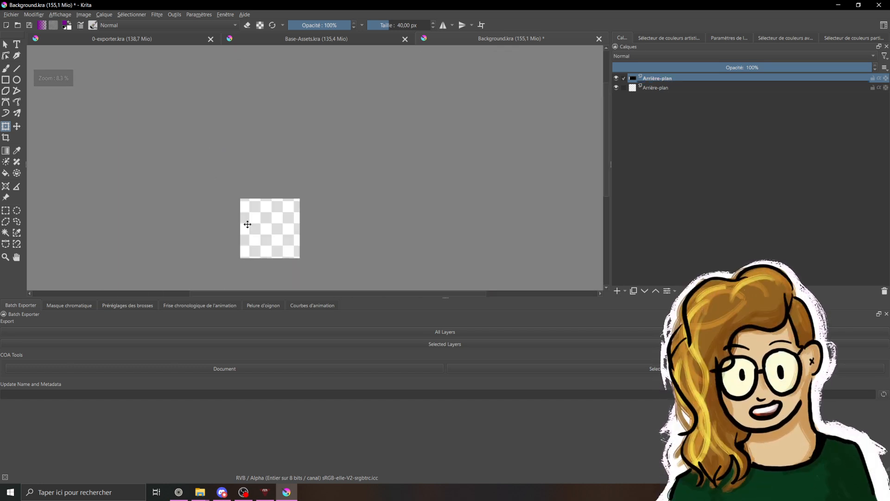
Step: Save and close Background.kra, and close Base-Assets.kra to return to 0-exporter.kra
scroll(283, 219, up, 2)
drag(378, 232, 396, 169)
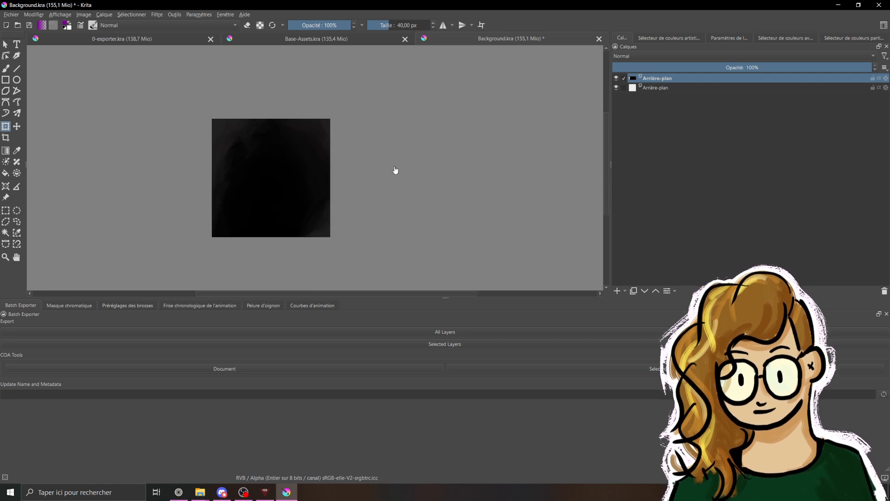
click(599, 39)
scroll(375, 194, down, 1)
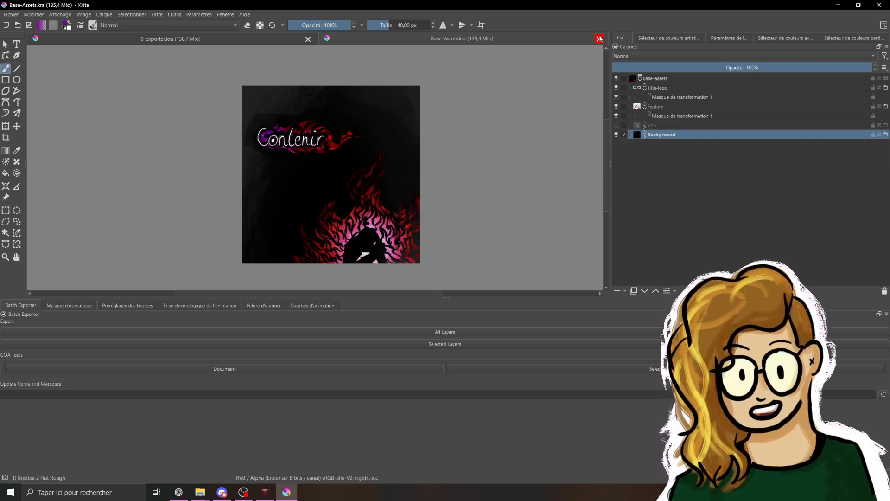
click(599, 38)
Step: Expand the Steam group's Store assets and open the source file of the store-capsule-small layer
drag(230, 77, 328, 103)
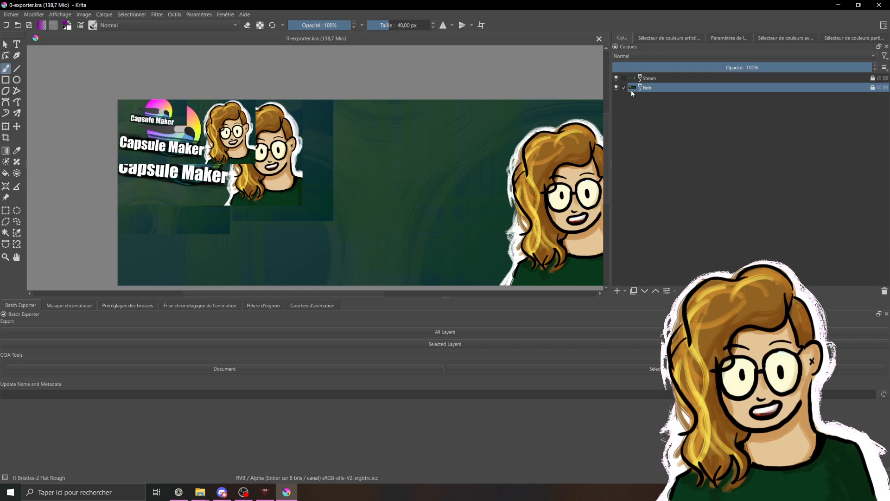
click(641, 81)
click(645, 88)
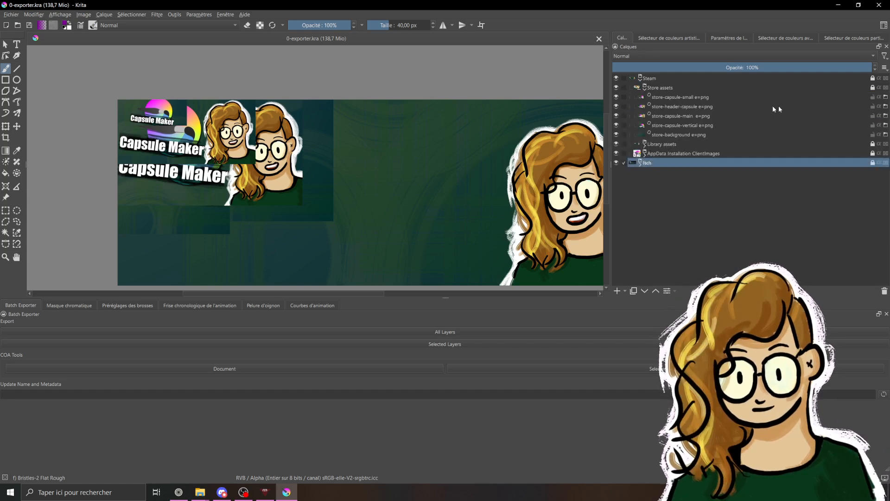
click(831, 97)
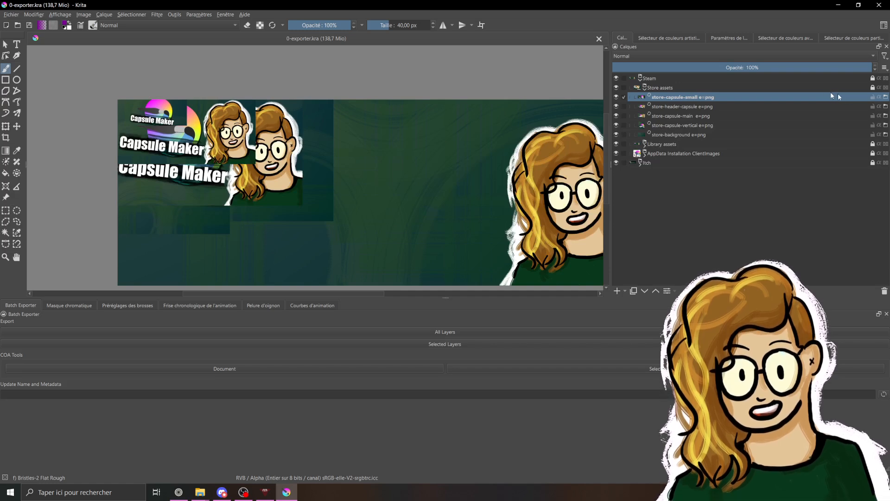
click(887, 98)
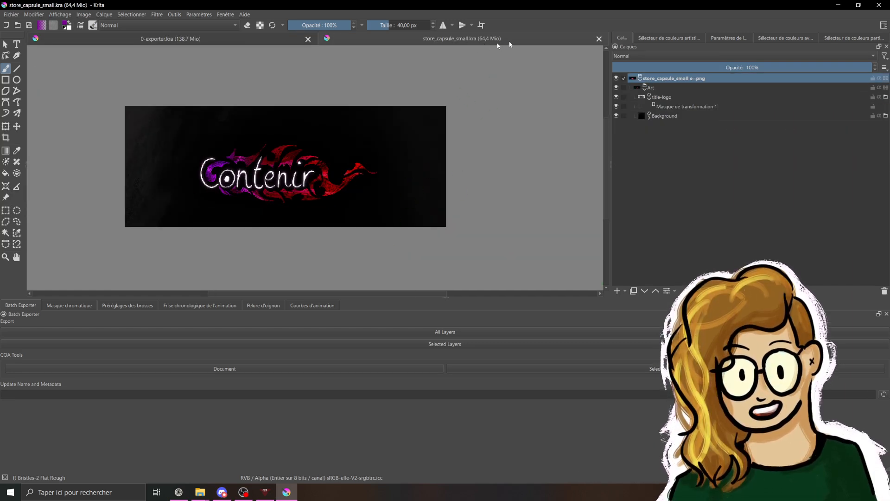
click(617, 88)
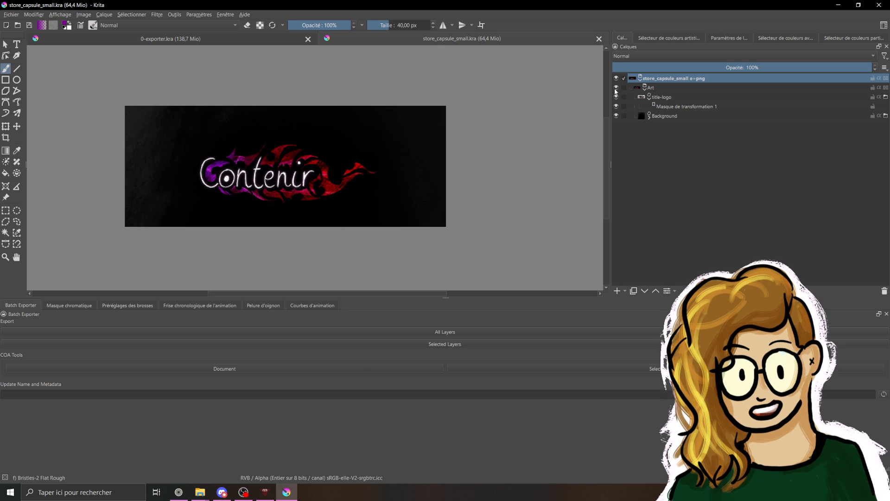
Step: Toggle the Art group's visibility off and on, save store_capsule_small.kra, and check the refreshed image in 0-exporter.kra
key(ctrl+s)
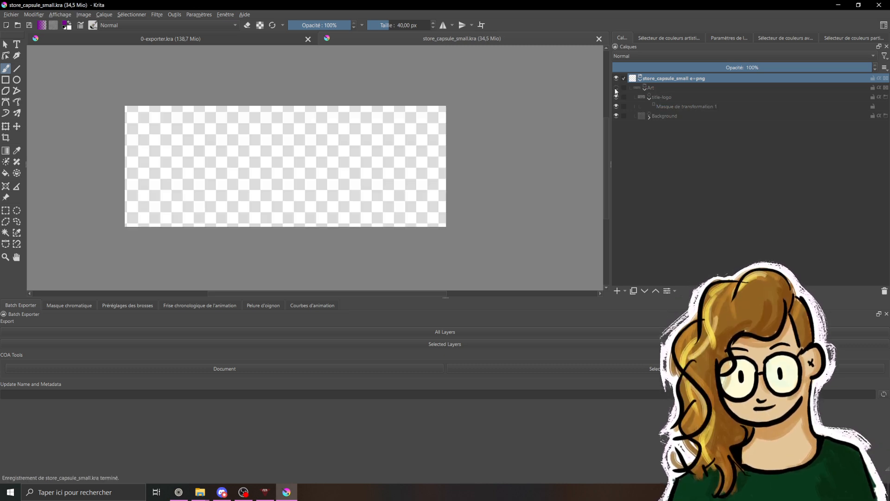
click(616, 88)
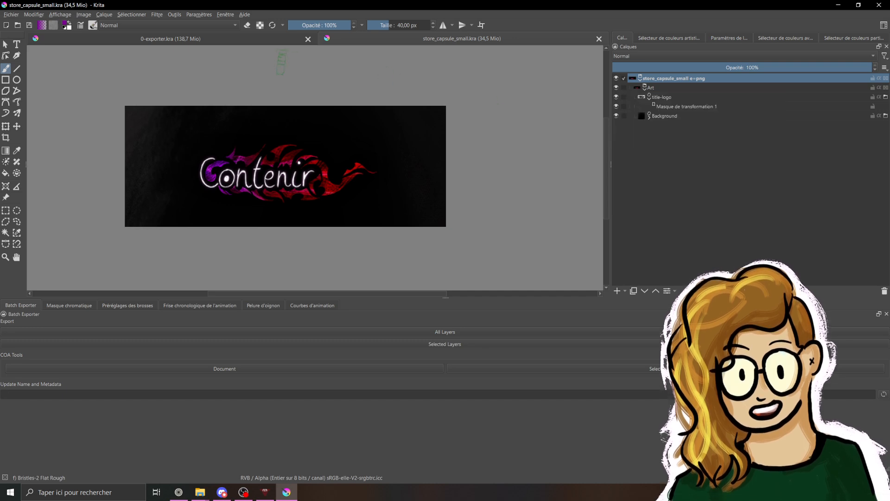
click(239, 41)
scroll(149, 114, up, 4)
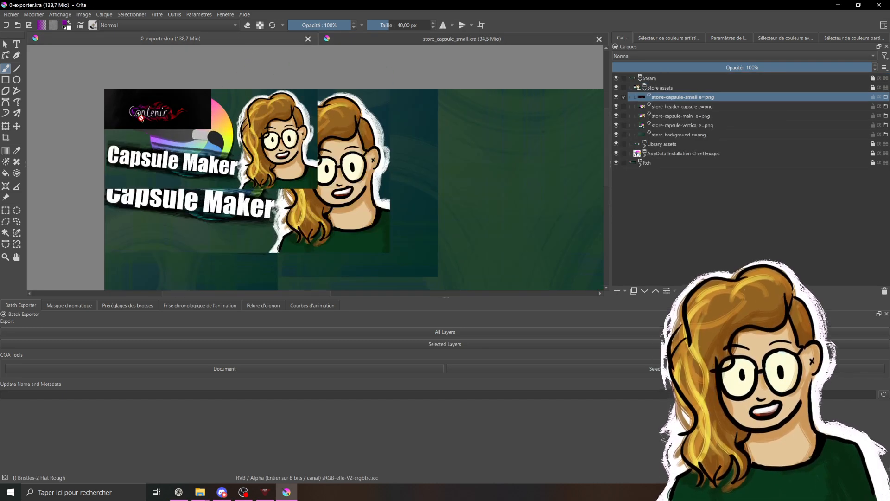
click(398, 38)
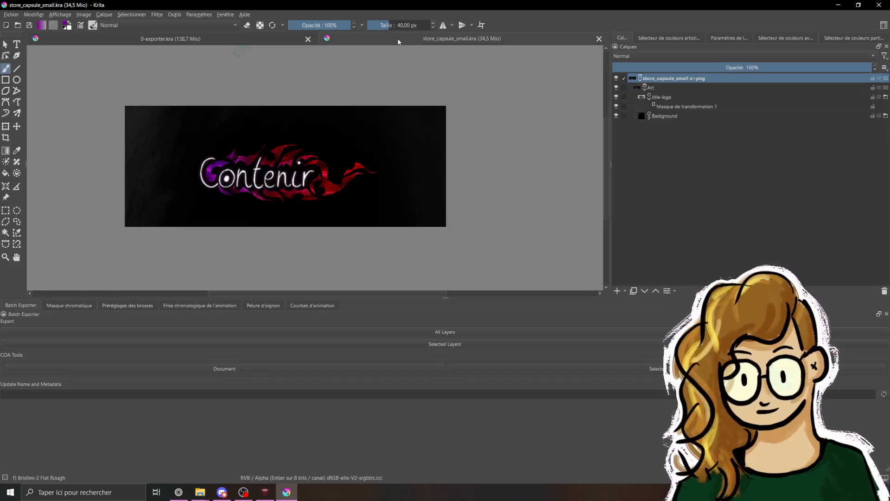
Step: Enlarge and recentre the title-logo through its transform mask so it nearly spans the small capsule, and save the file
click(659, 97)
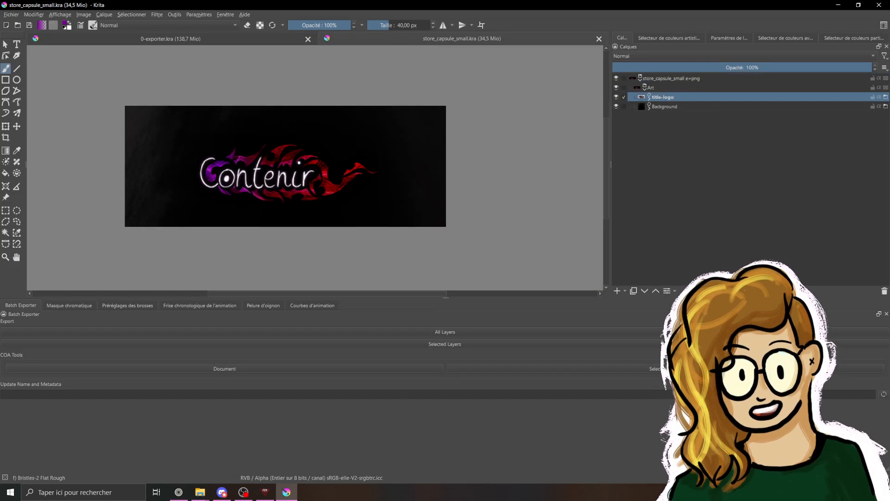
click(6, 128)
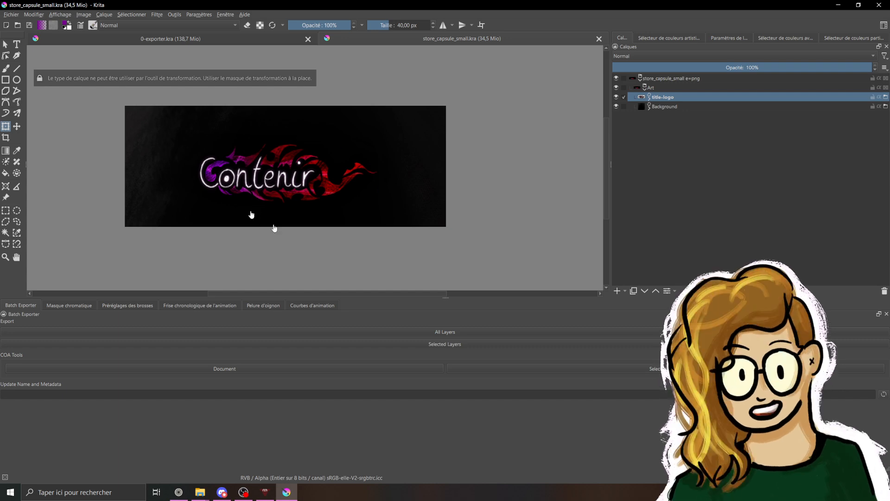
click(645, 98)
click(681, 107)
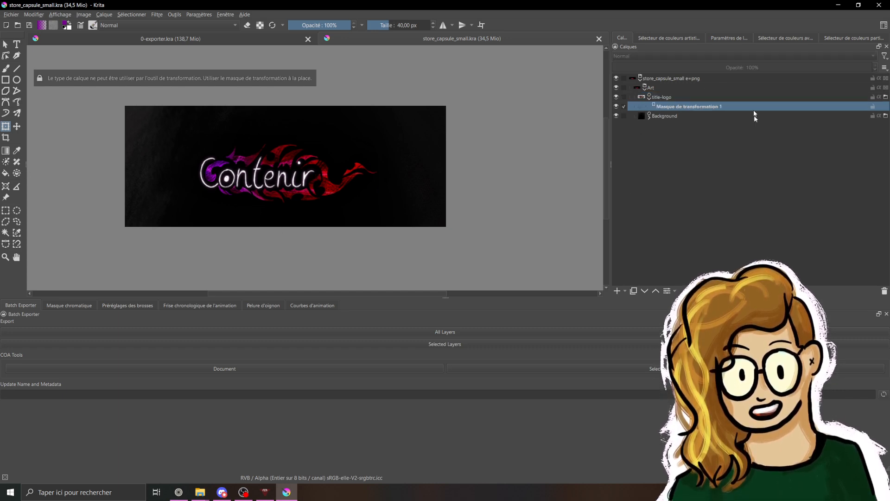
drag(391, 219, 427, 231)
drag(350, 207, 290, 180)
drag(382, 209, 452, 250)
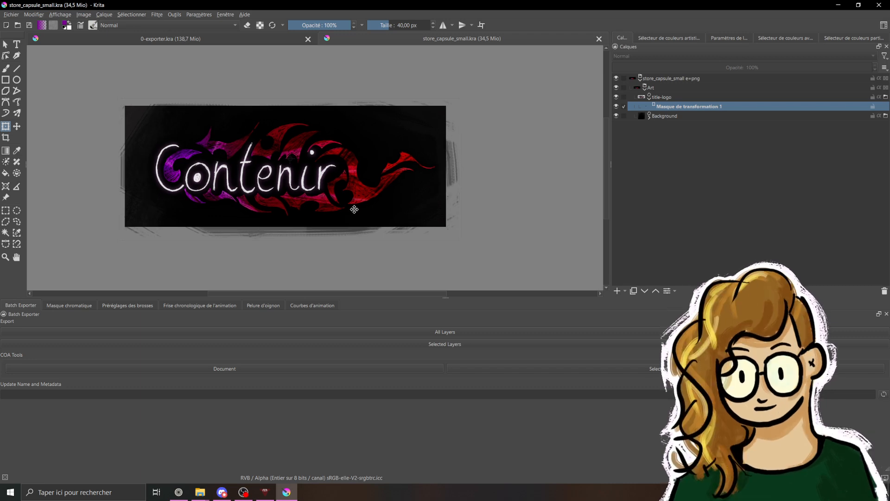
key(Return)
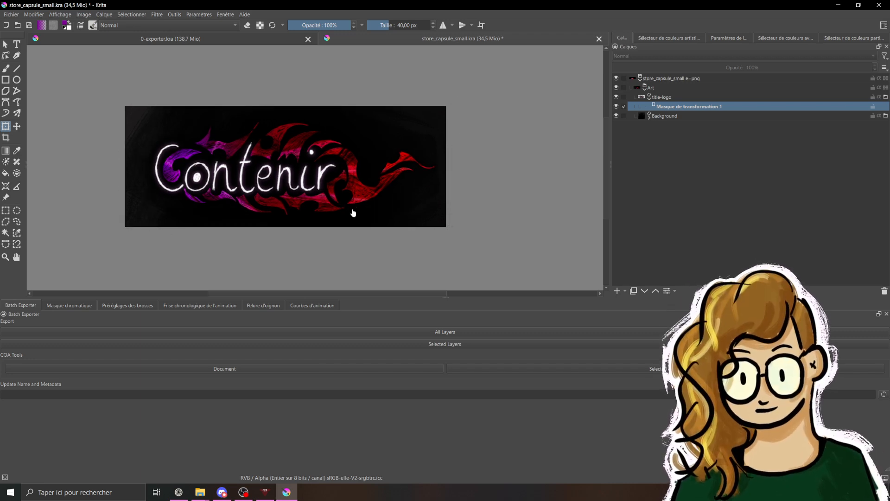
key(ctrl+s)
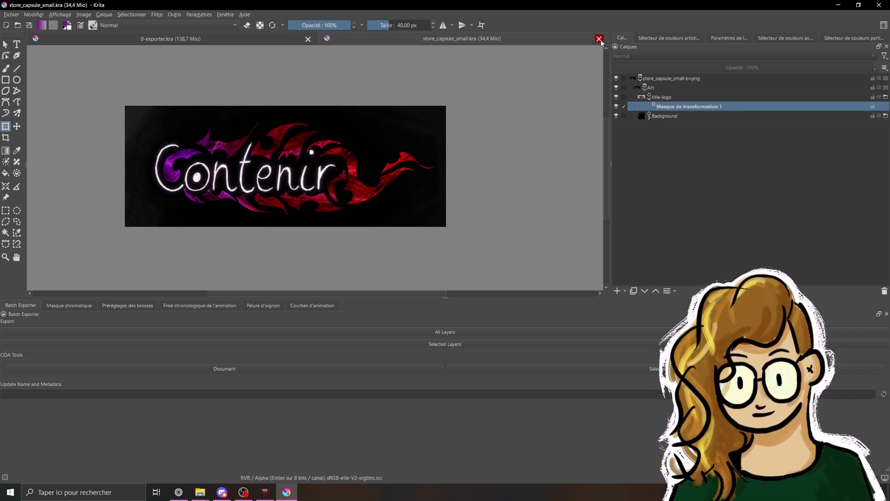
Step: Reveal and select the Background layer's transform mask, and close store_capsule_small.kra to return to 0-exporter.kra
click(649, 117)
click(660, 125)
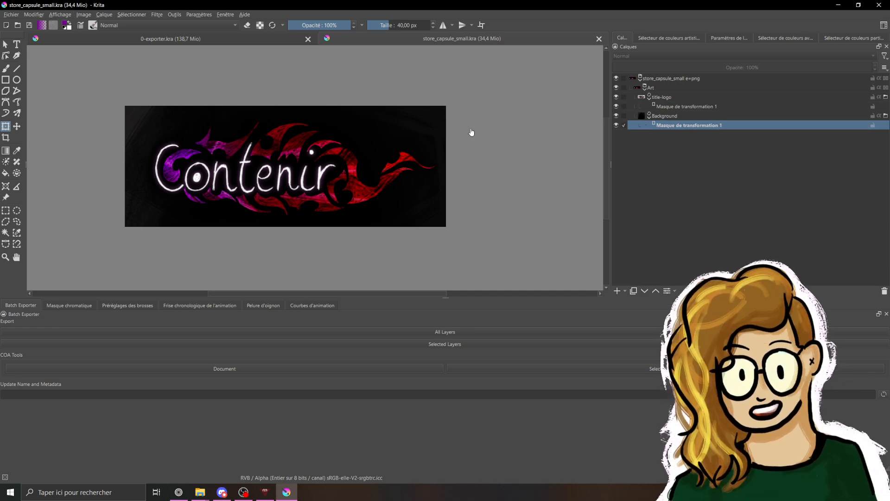
click(598, 38)
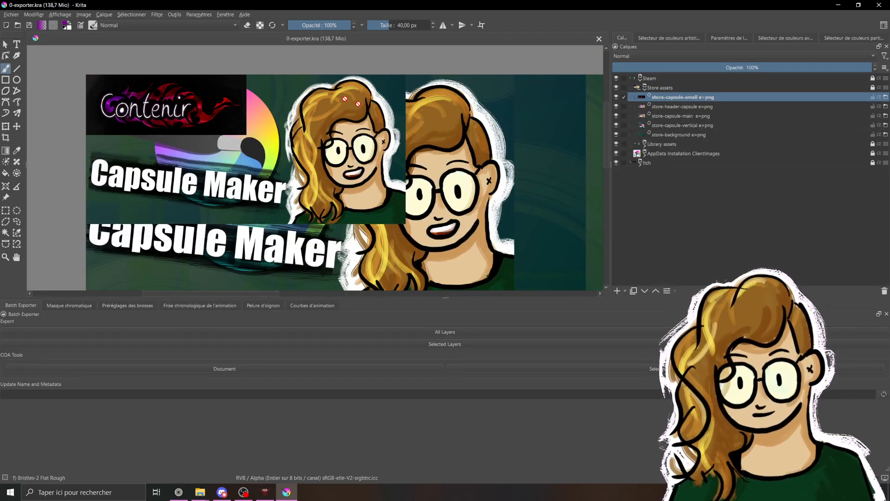
Step: Open the source file of the store-header-capsule layer and fit its whole canvas in view
click(676, 108)
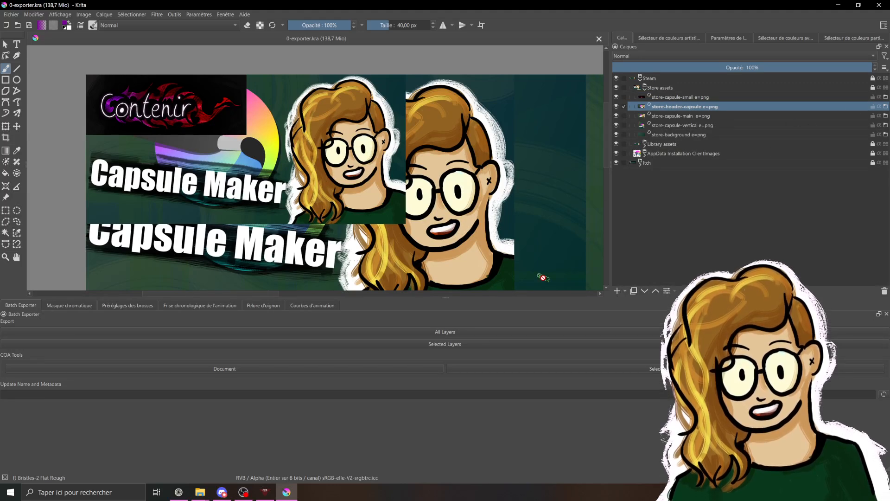
scroll(532, 198, down, 2)
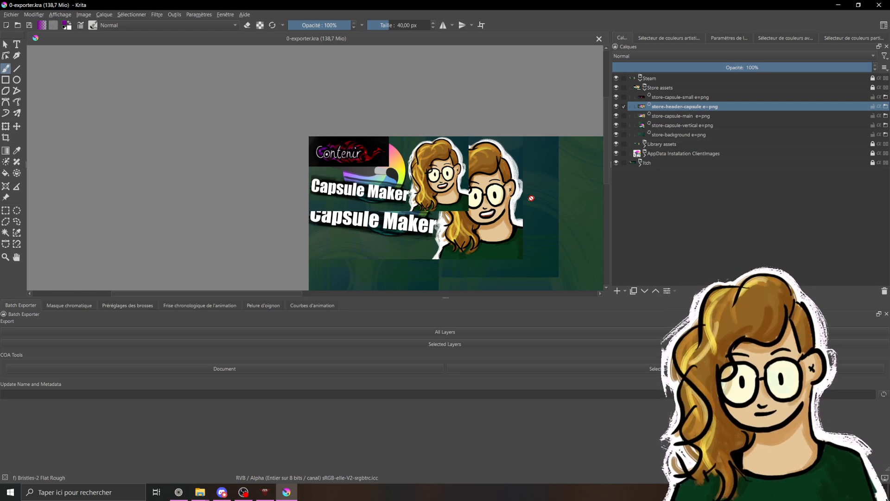
click(886, 109)
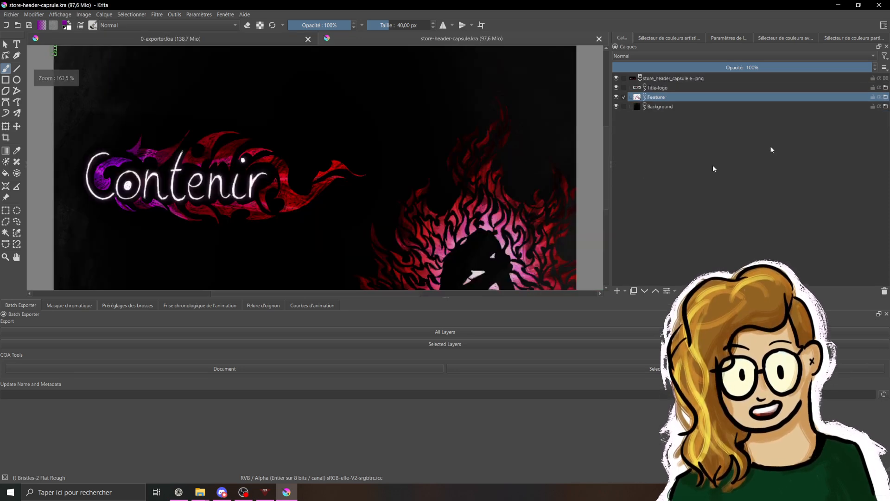
scroll(348, 193, up, 2)
scroll(394, 173, down, 1)
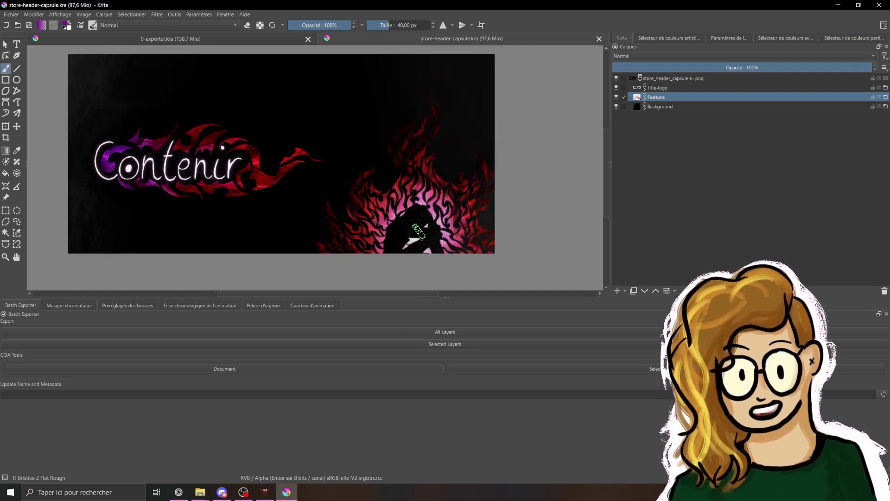
Step: Scale up the Feature layer's flame figure through its transform mask and move it to the left side of the header
click(646, 99)
click(664, 107)
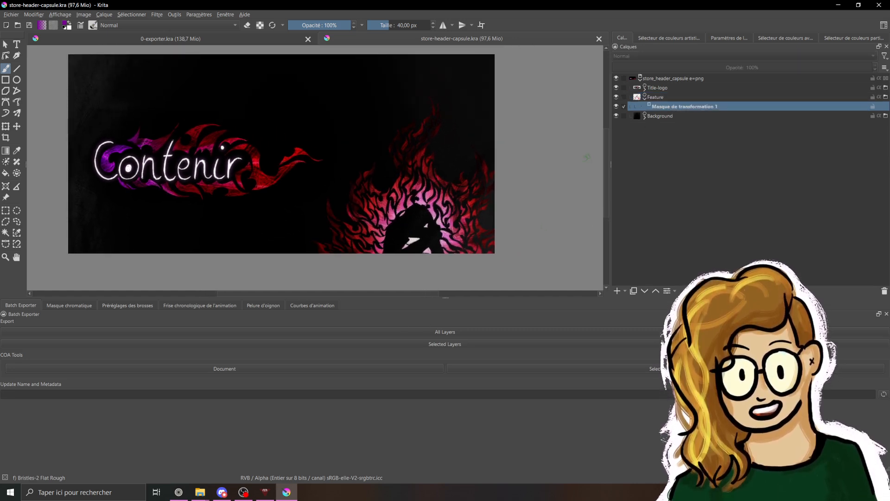
click(5, 126)
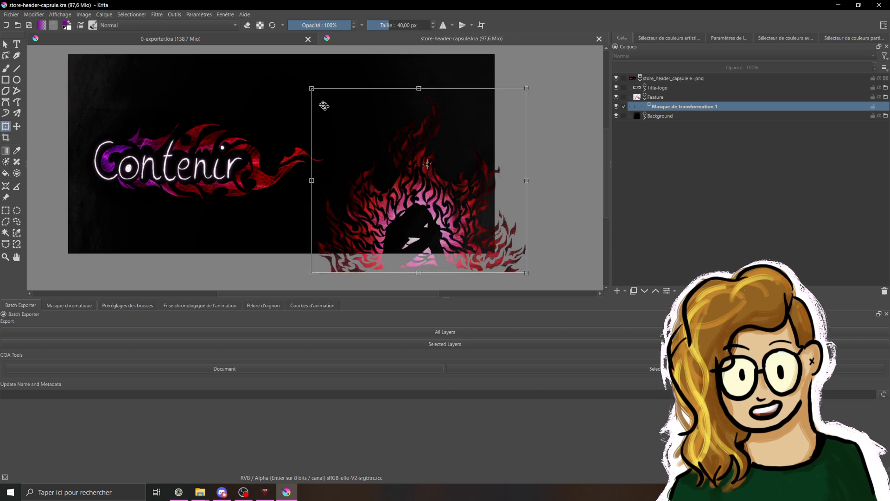
drag(313, 89, 210, 56)
drag(448, 261, 230, 247)
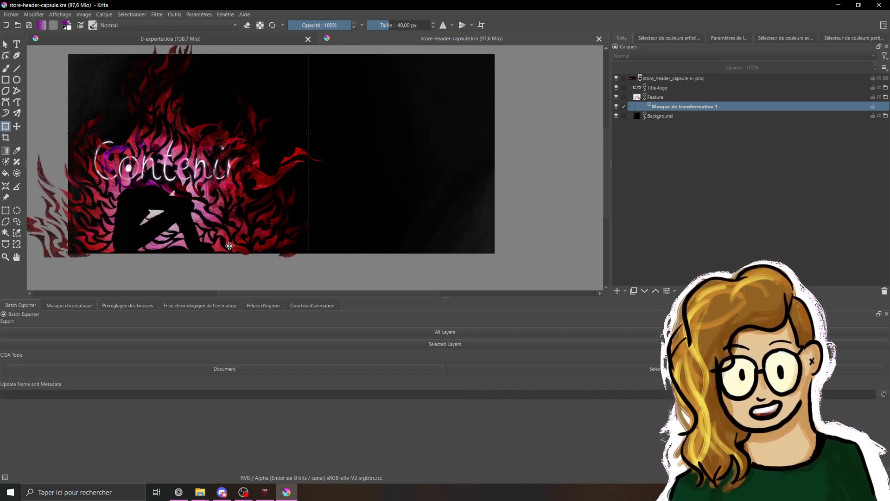
Step: Move the Title-logo to the header's upper right through its transform mask and enlarge it slightly
click(644, 88)
click(668, 96)
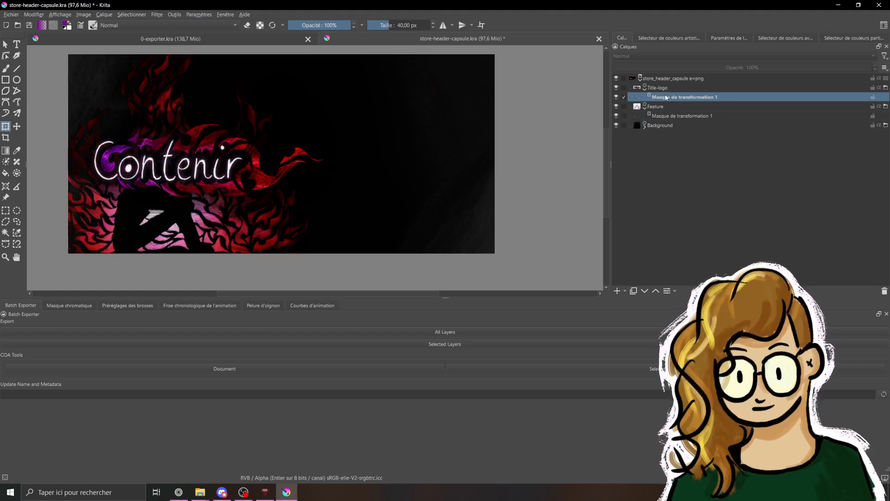
drag(173, 170, 380, 108)
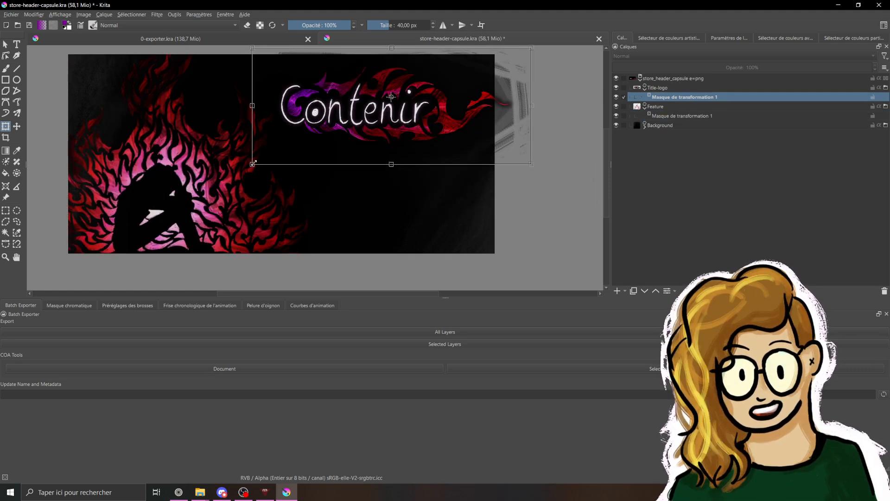
drag(253, 164, 212, 181)
drag(339, 144, 332, 145)
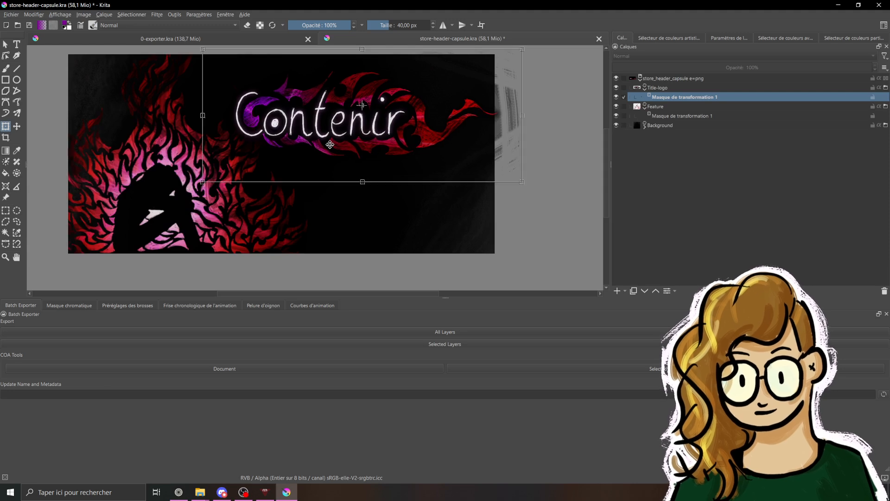
key(Return)
Step: Enlarge the Feature flame figure further through its transform mask, extending it up and right behind the logo
click(667, 117)
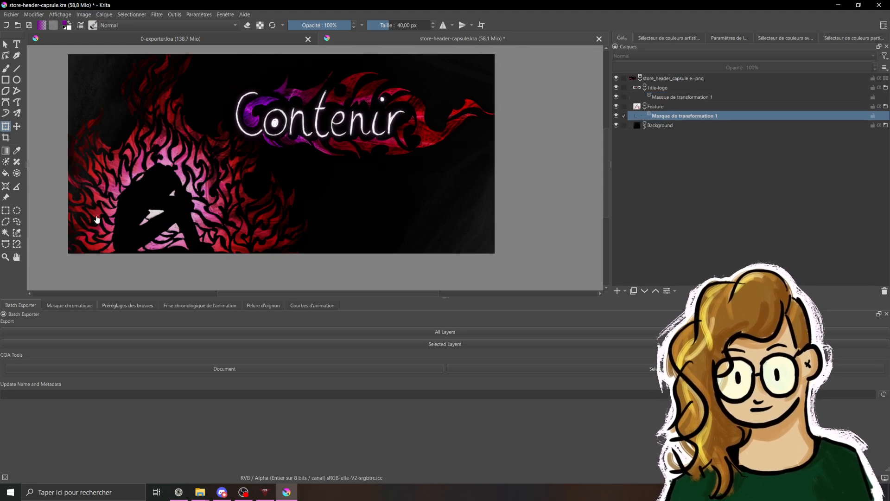
scroll(310, 72, down, 3)
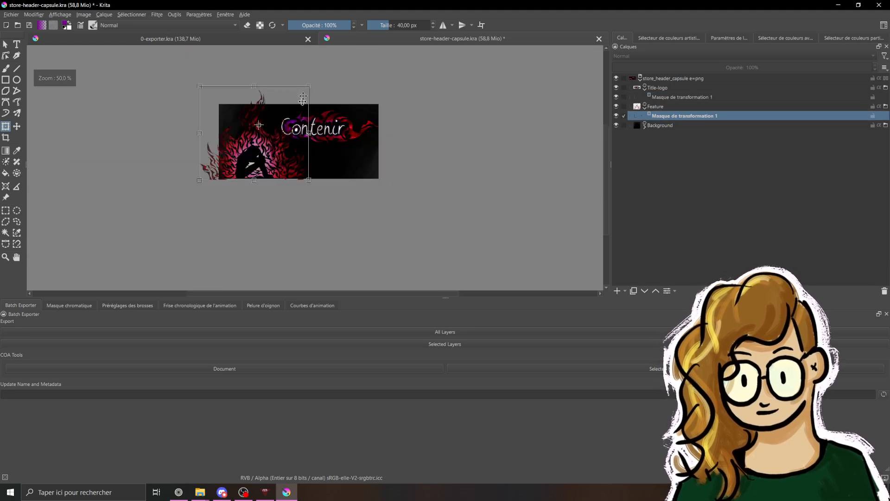
drag(311, 84, 343, 66)
key(Return)
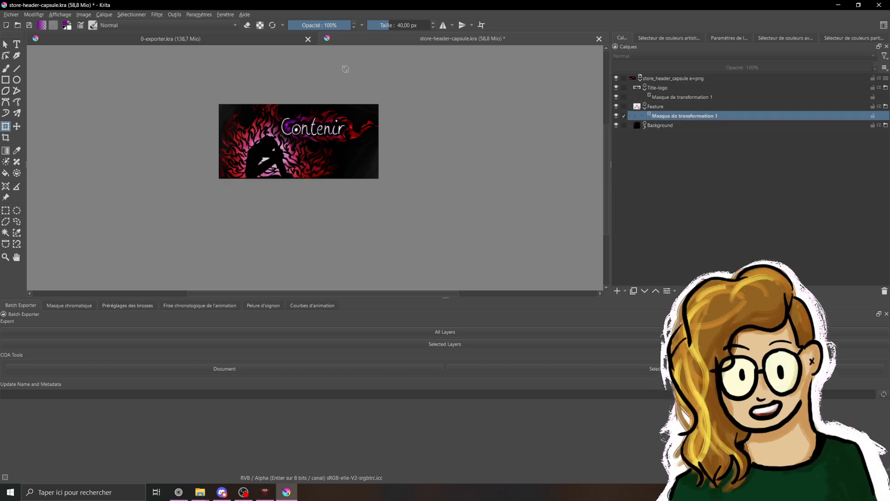
scroll(307, 125, up, 3)
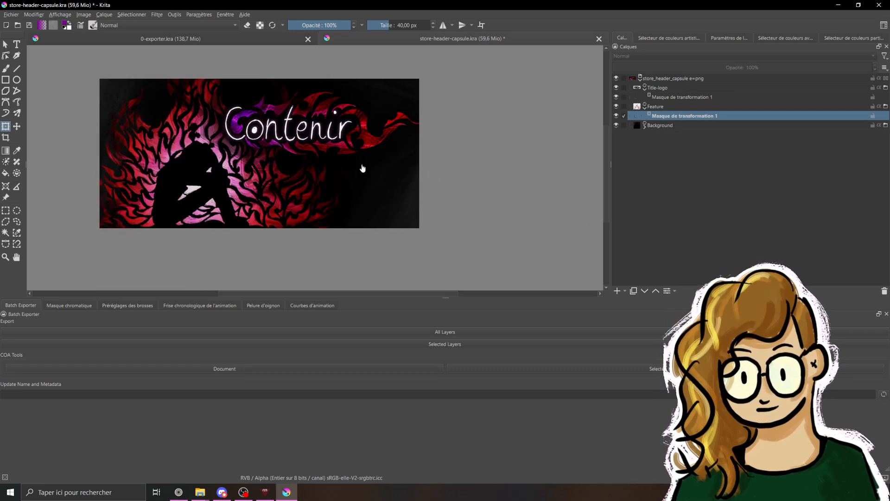
Step: Save store-header-capsule.kra, check the updated header in 0-exporter.kra, and return to the header file
click(183, 39)
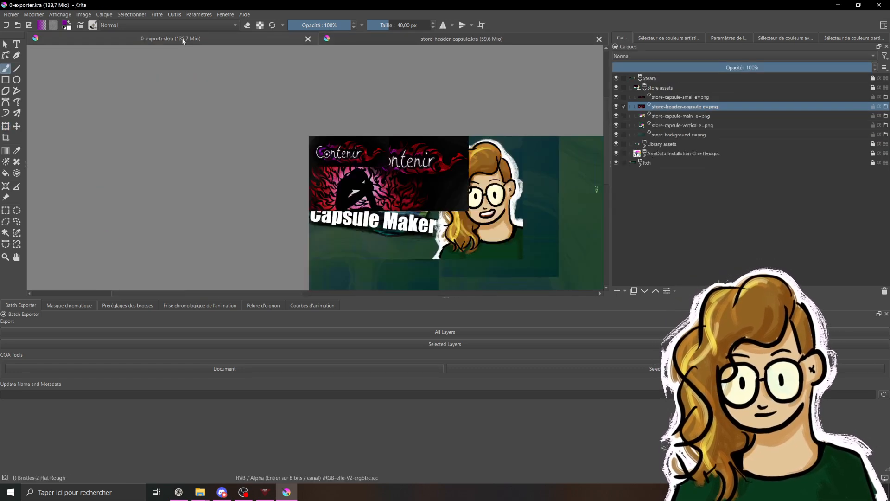
drag(436, 124, 323, 112)
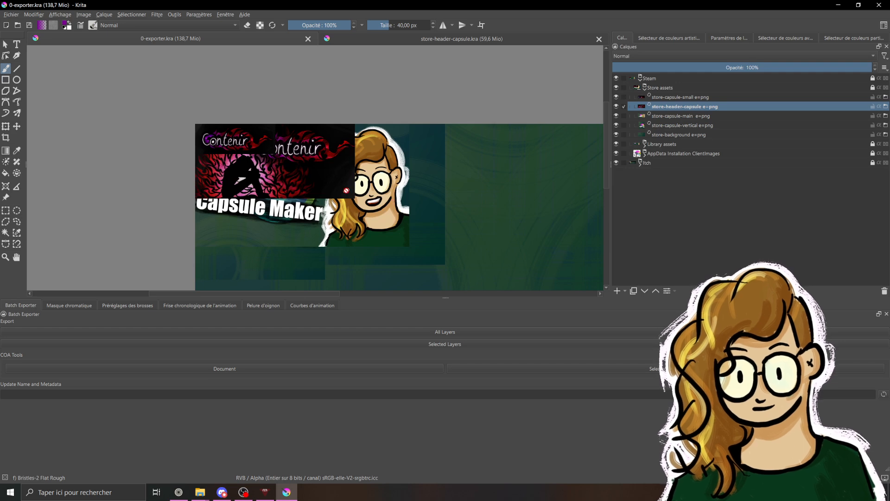
click(408, 38)
drag(467, 197, 486, 199)
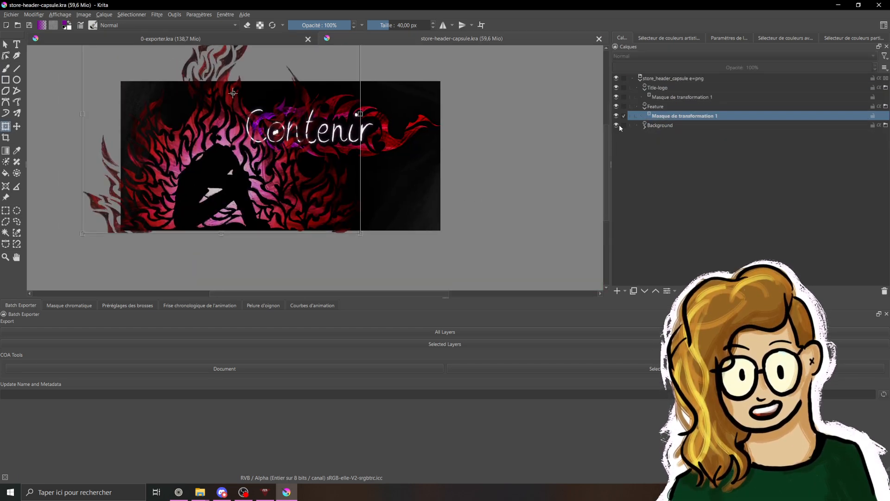
Step: Add a paint layer above Feature, fill it with a purple gradient fading from the lower right, and set its opacity to 46%
click(671, 107)
click(644, 109)
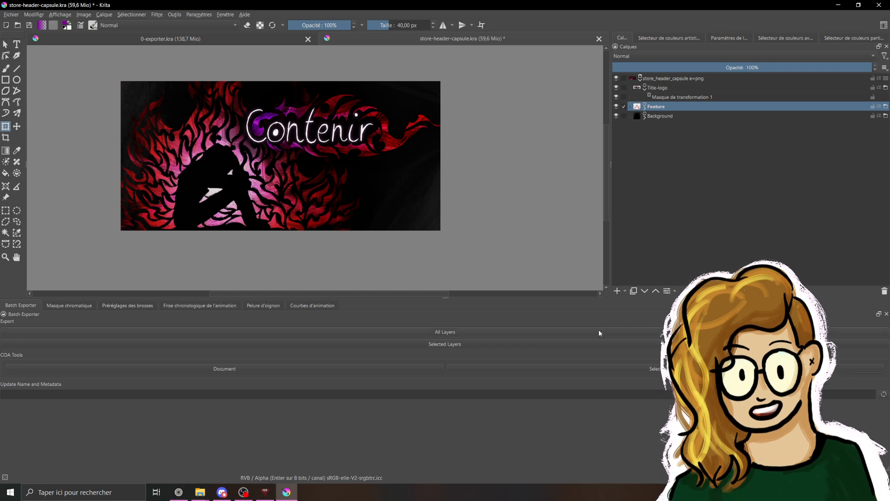
click(616, 292)
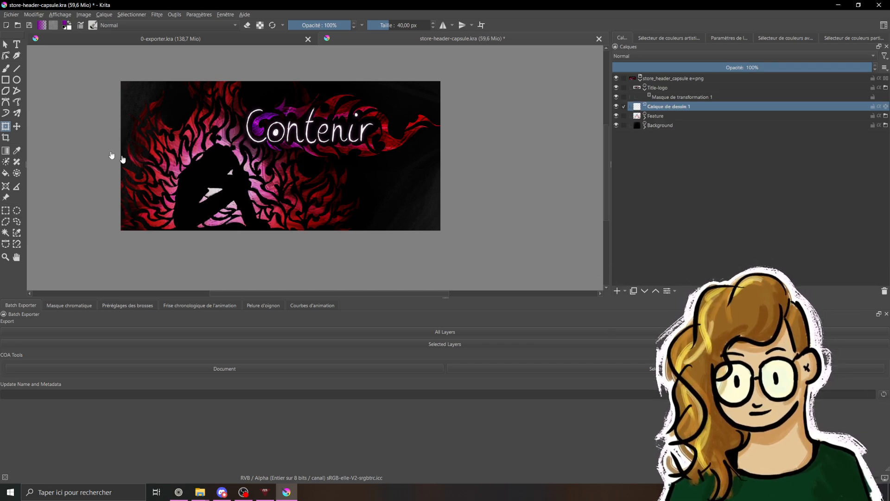
click(6, 151)
drag(438, 212, 186, 169)
click(732, 67)
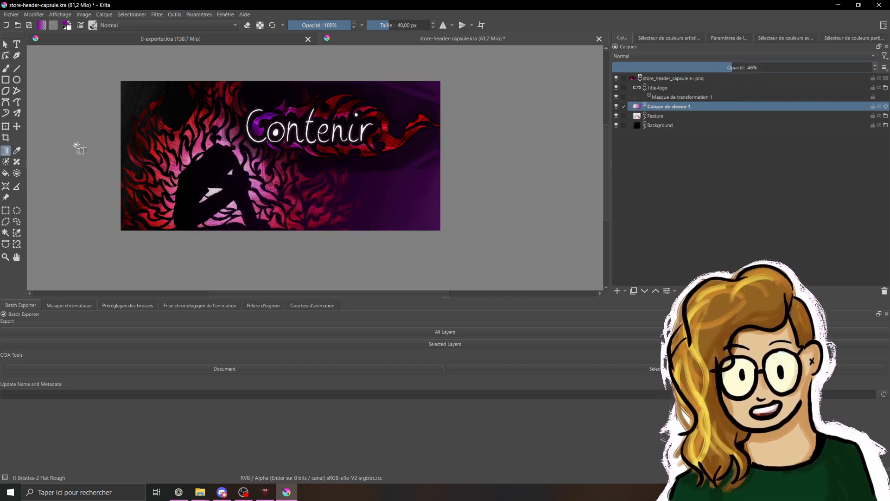
Step: Sample bright red from the logo's flames and draw a red gradient from the header's left edge towards the centre
click(16, 150)
scroll(367, 112, up, 8)
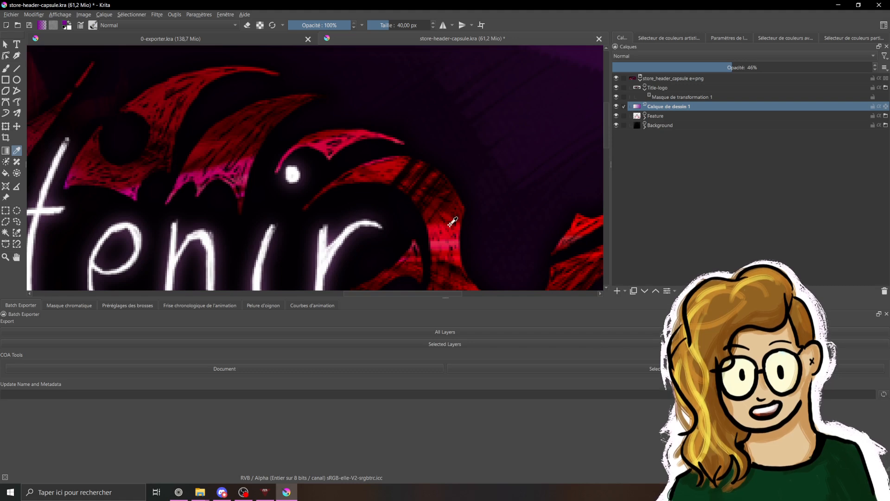
click(448, 218)
scroll(448, 219, down, 5)
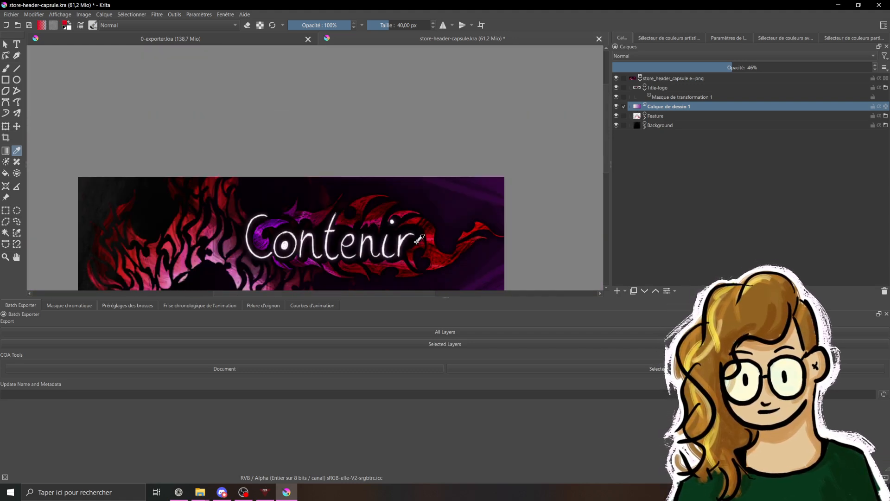
click(6, 151)
drag(199, 116, 278, 72)
drag(83, 142, 330, 192)
scroll(296, 153, down, 3)
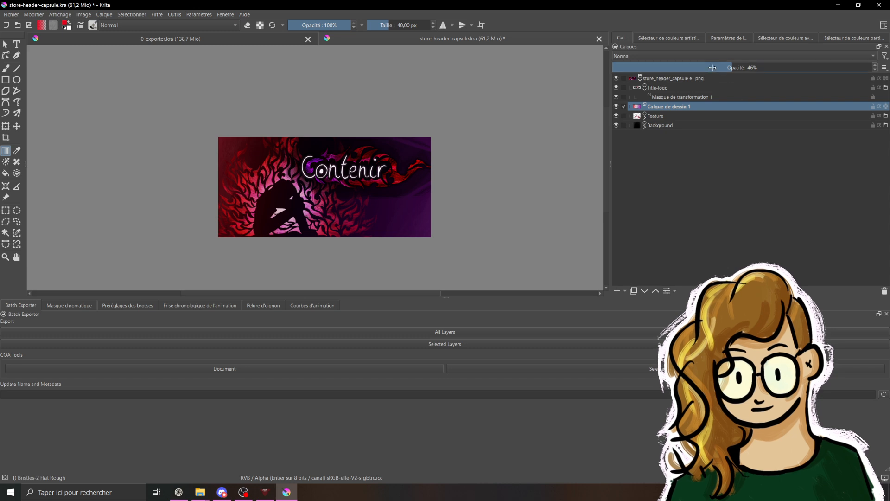
Step: Lower the gradient paint layer's opacity to 28% and save store-header-capsule.kra
drag(713, 68, 695, 71)
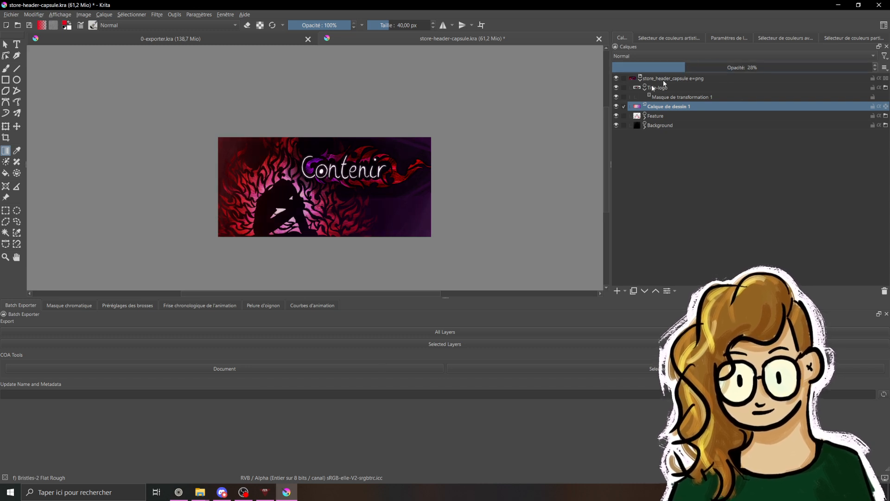
scroll(397, 200, up, 2)
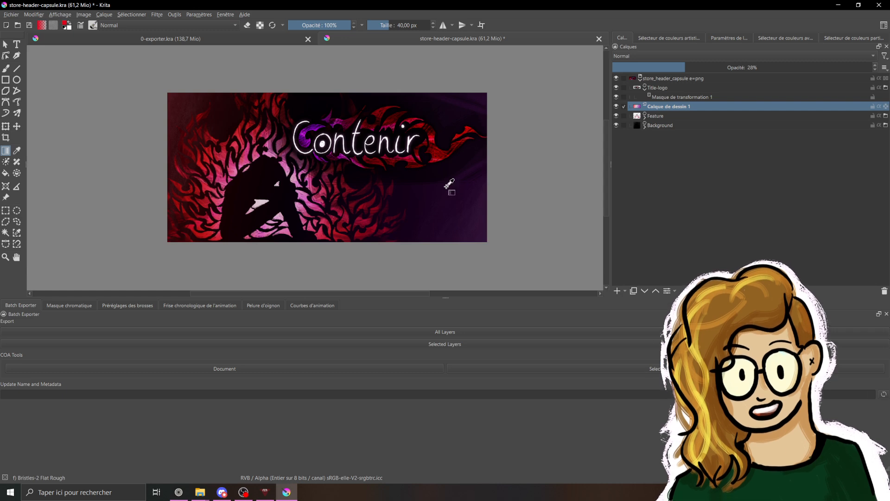
key(ctrl+s)
Step: Return to 0-exporter.kra and batch export all of its layers
click(246, 40)
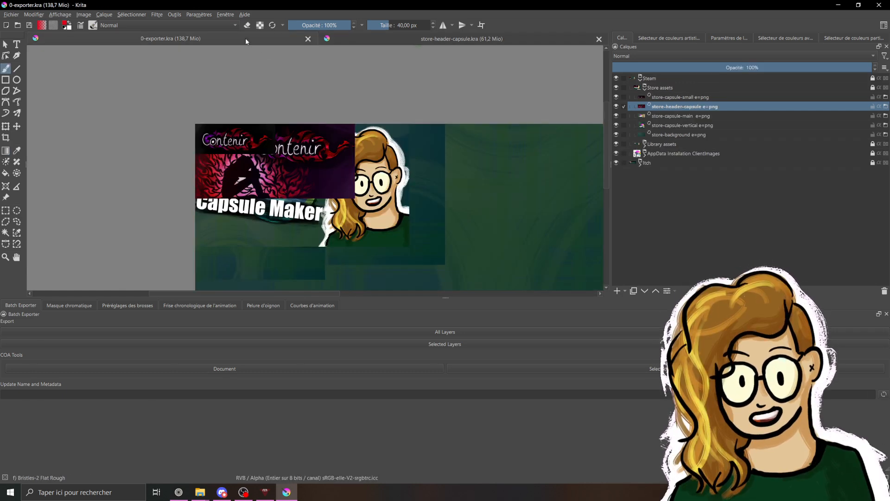
click(397, 334)
scroll(416, 241, down, 4)
scroll(477, 214, up, 2)
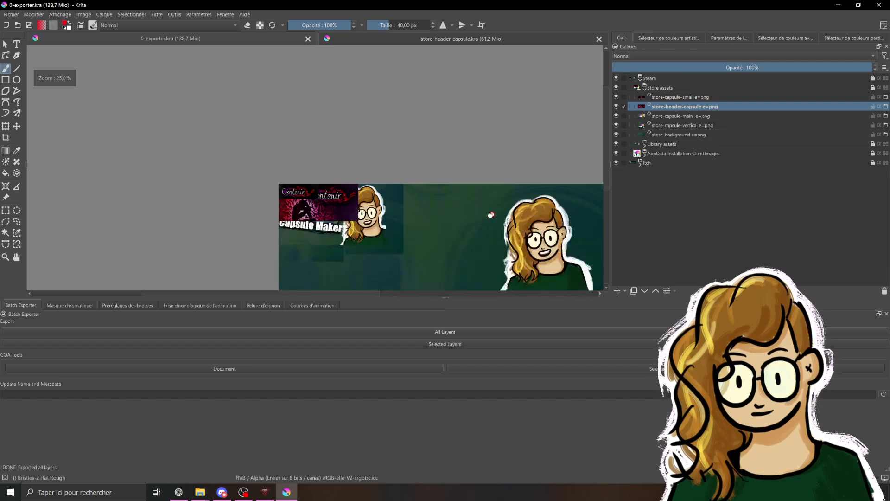
drag(492, 215, 422, 175)
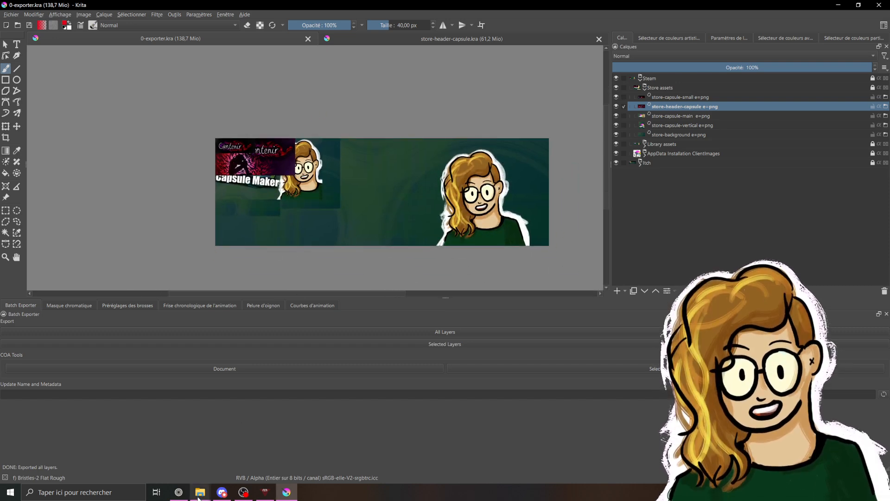
Step: Switch to File Explorer and open the Itch folder inside KritaCapsuleMaker's export folder to check the exported images
mouse_move(200, 492)
click(166, 467)
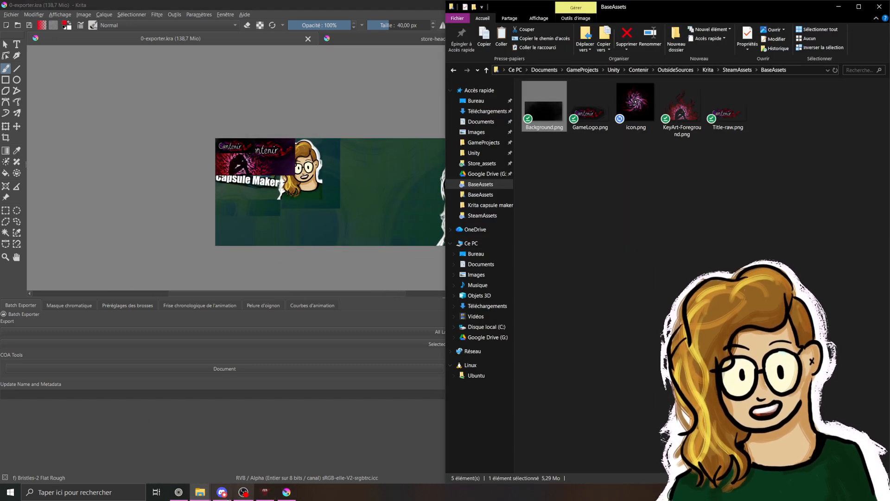
click(222, 450)
double_click(97, 107)
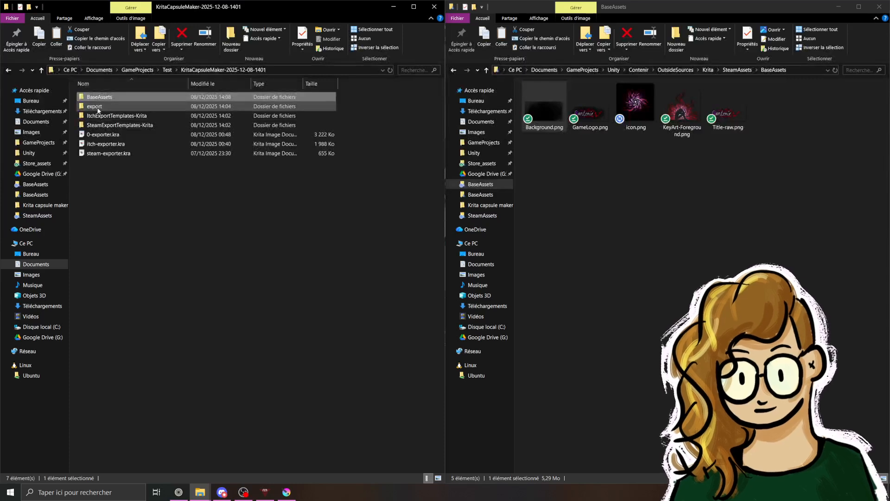
click(114, 100)
double_click(114, 101)
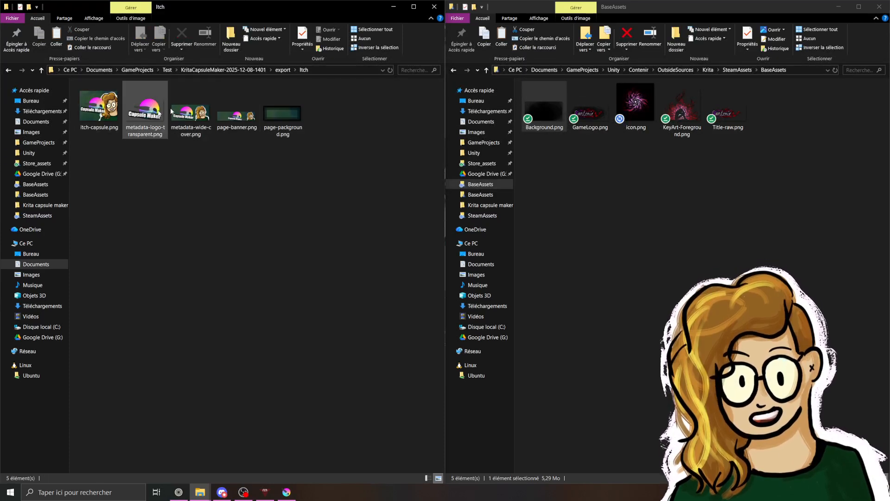
Step: Check the exported images in the Steam folder's Store_assets, Library_assets and AppData_Installation_ClientImages subfolders
click(283, 69)
double_click(123, 107)
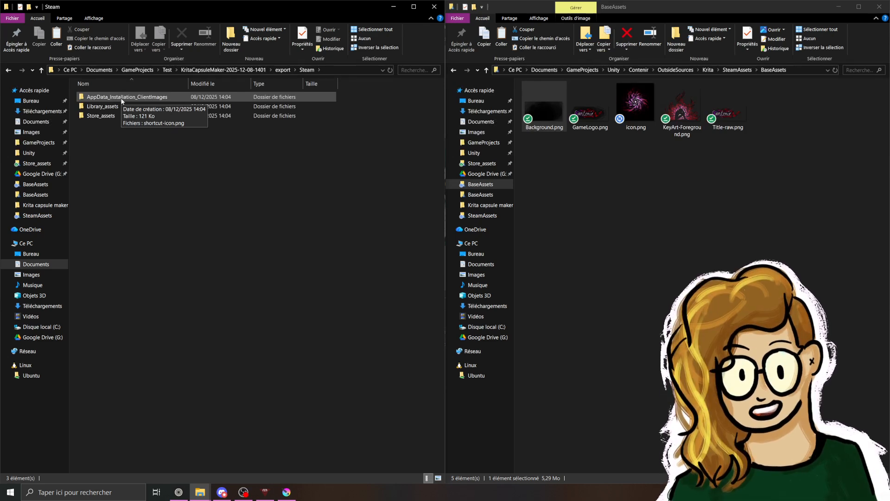
double_click(121, 115)
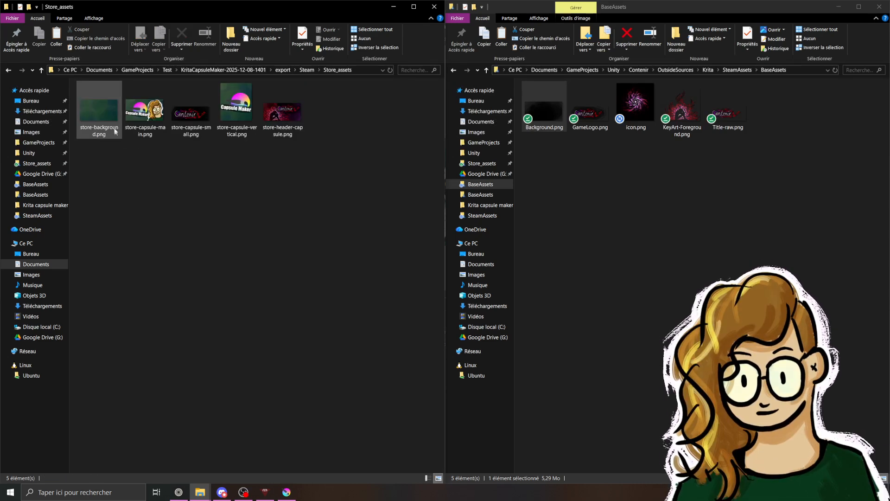
click(301, 73)
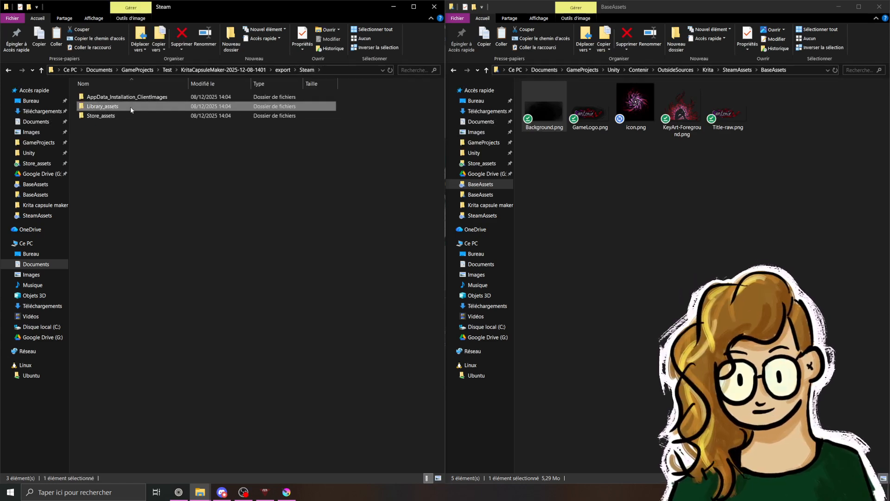
double_click(130, 107)
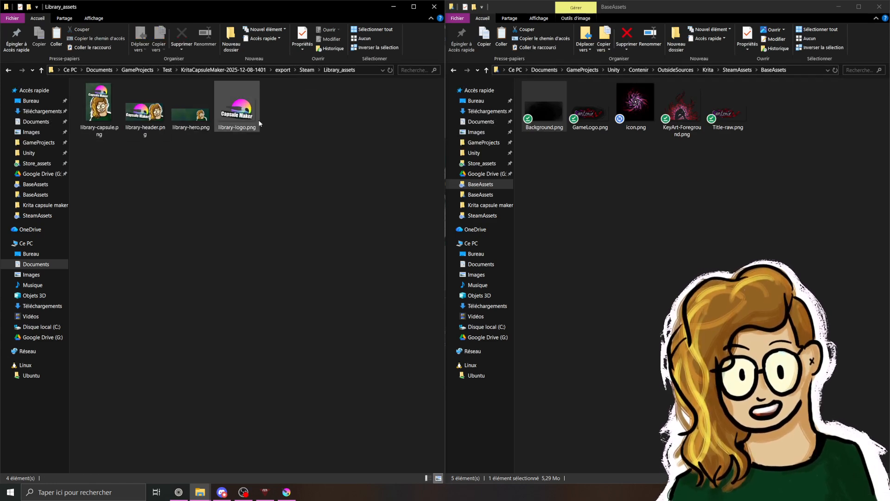
click(306, 71)
double_click(174, 96)
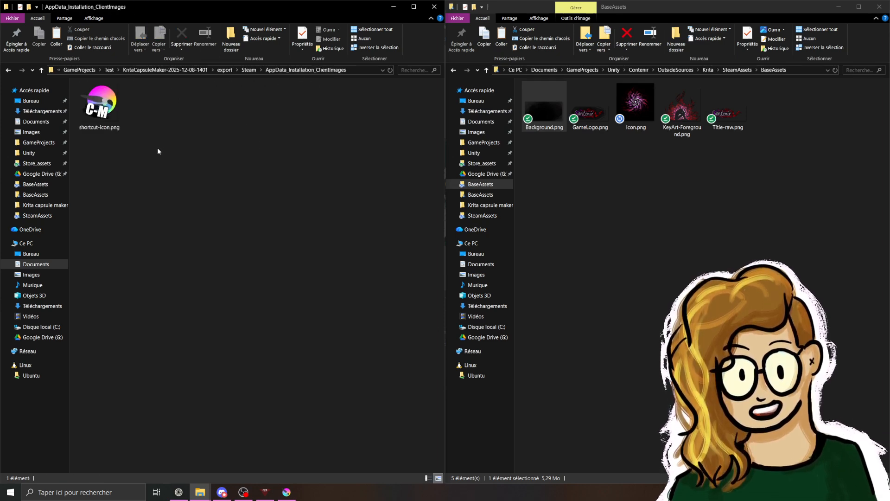
click(248, 70)
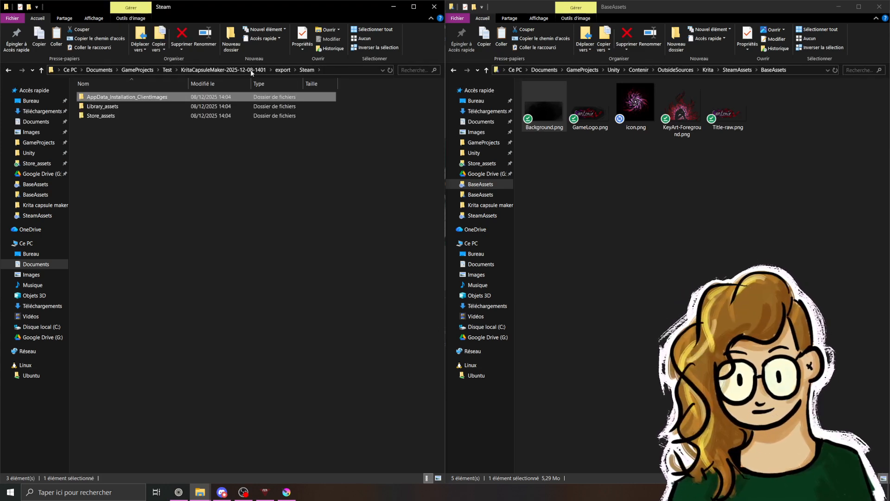
Step: Switch back to Krita and look over the combined store images in 0-exporter.kra
click(287, 492)
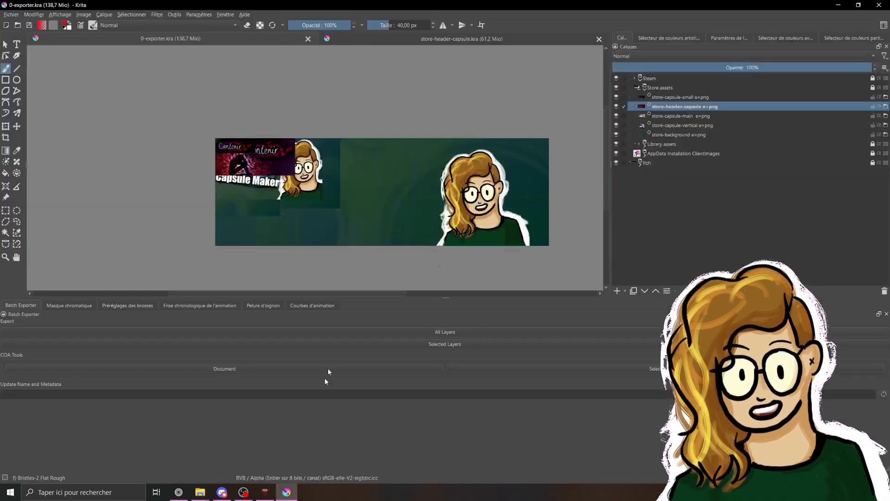
scroll(342, 166, up, 3)
scroll(340, 180, down, 3)
drag(351, 186, 369, 170)
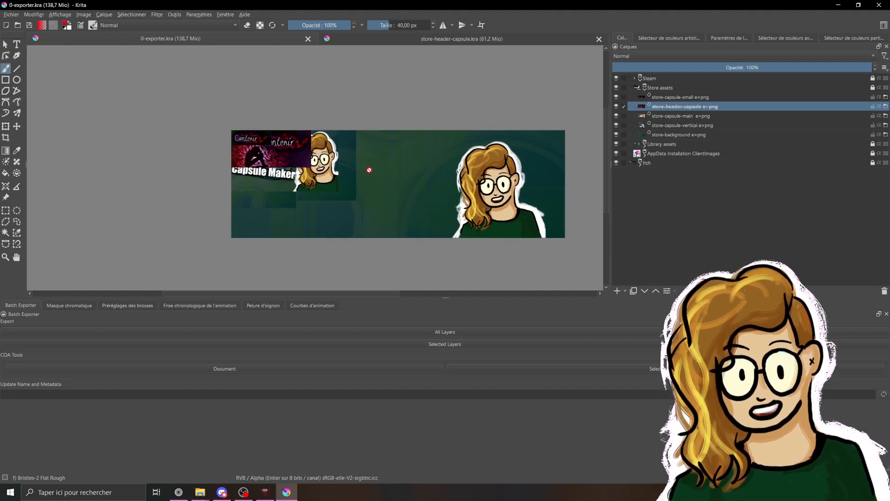